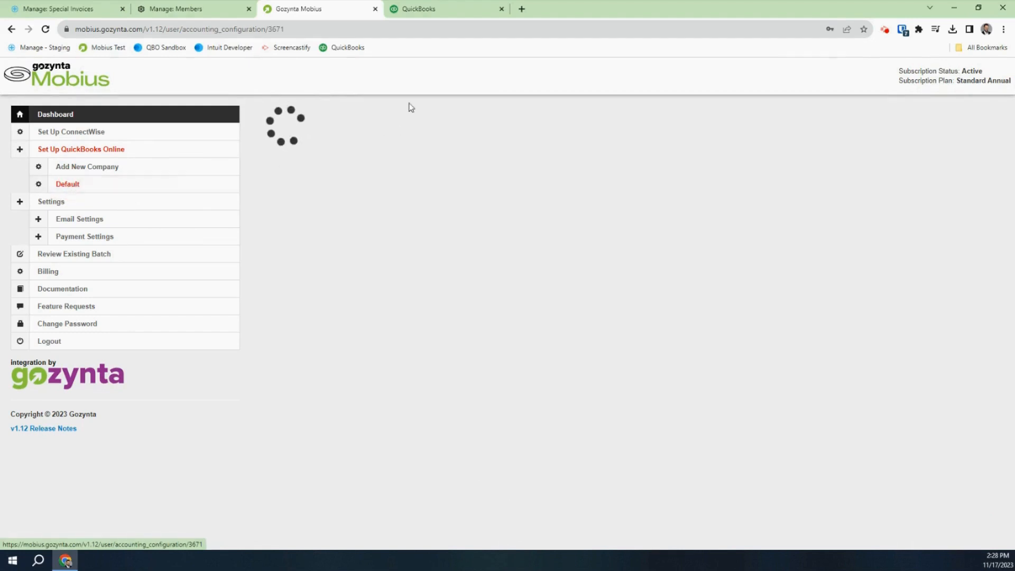
# Connect Mobius to the Gozynta Training QuickBooks Online company and open its configuration
pyautogui.click(428, 9)
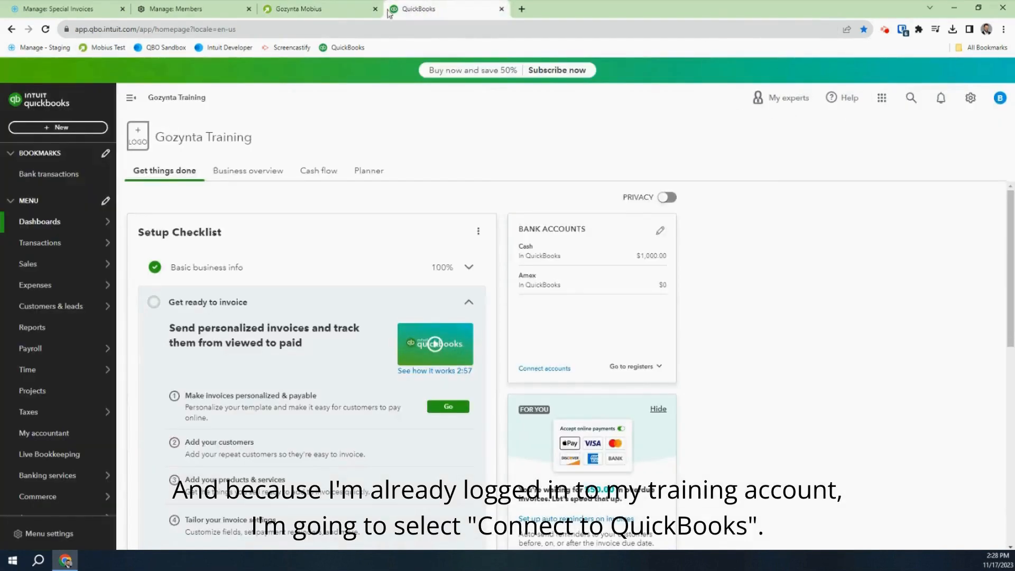
pyautogui.click(320, 11)
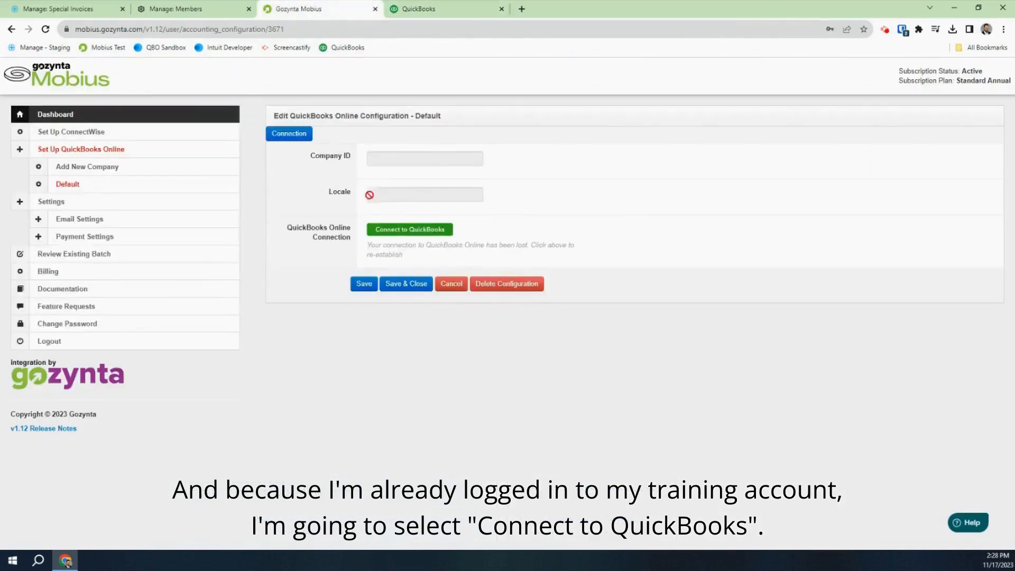
pyautogui.click(419, 233)
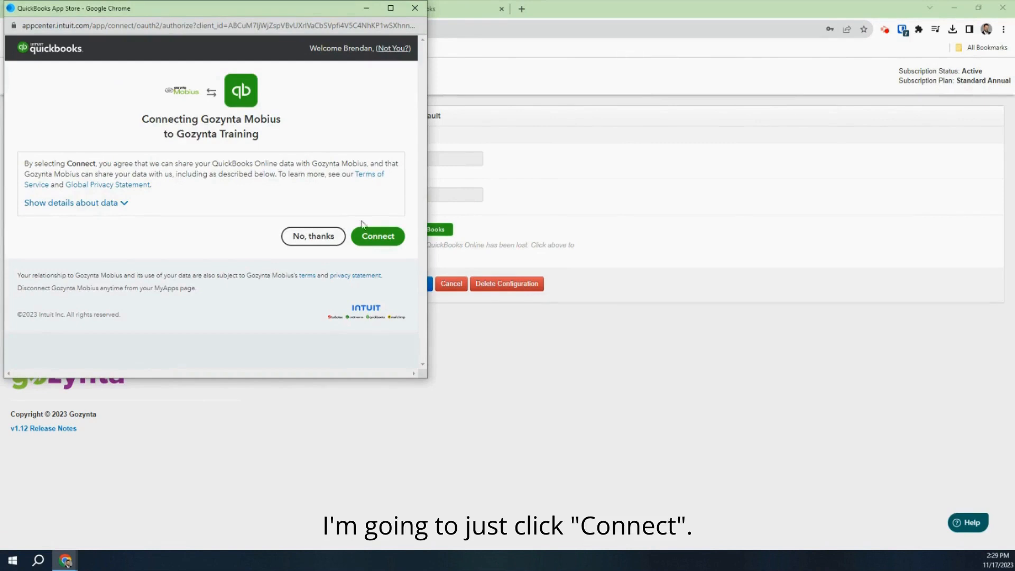
pyautogui.click(385, 242)
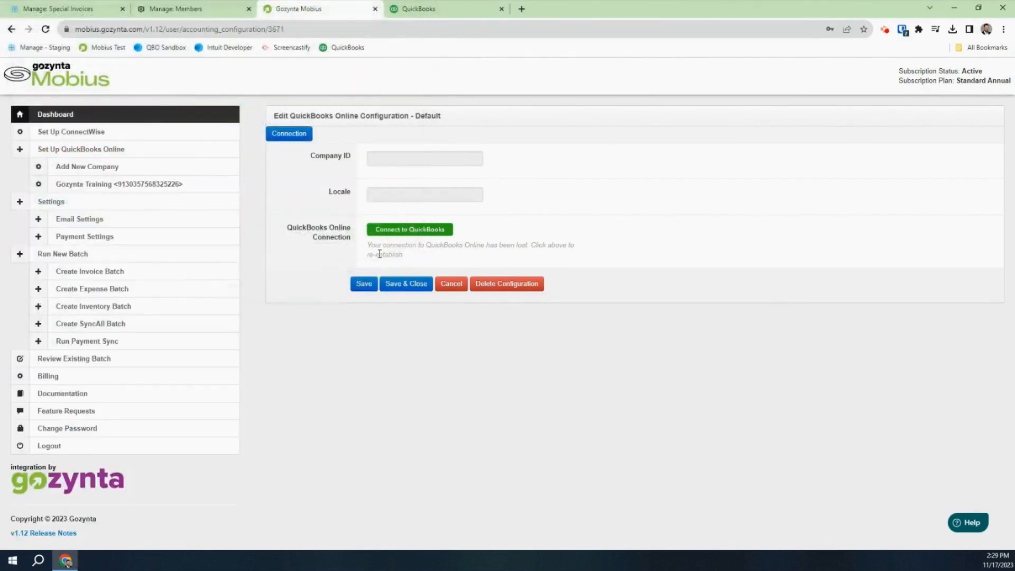
pyautogui.click(90, 191)
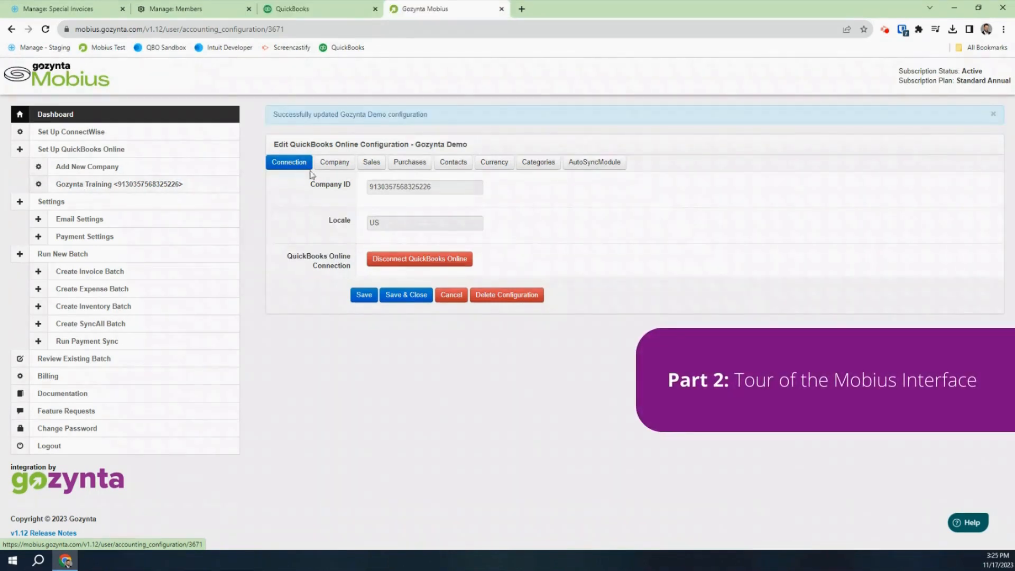
# Change the company name from 'Training' to 'Gozynta Demo', save, and view the Sales settings
pyautogui.click(340, 166)
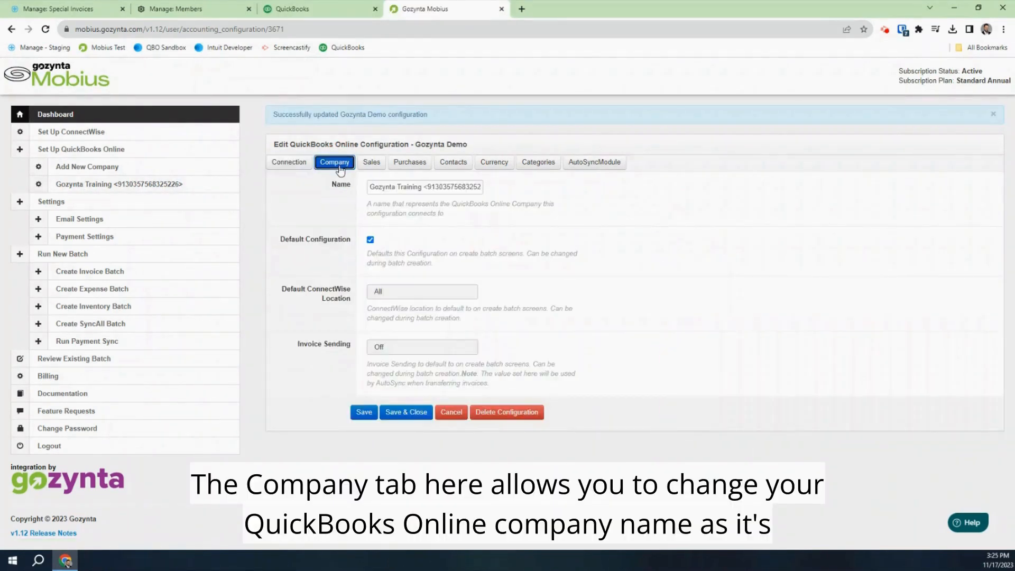
pyautogui.moveTo(396, 188); pyautogui.dragTo(771, 109)
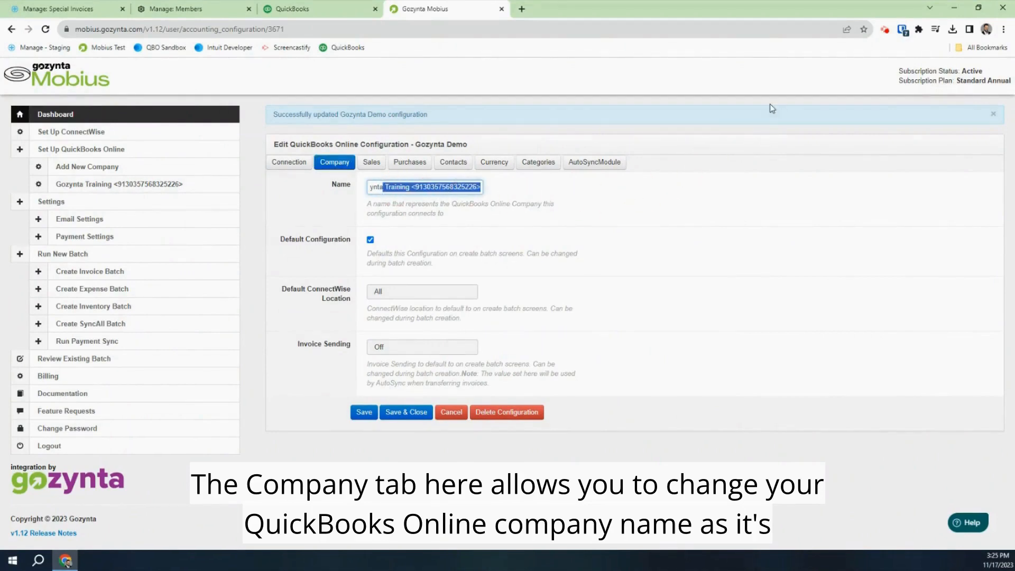
pyautogui.write('Demo')
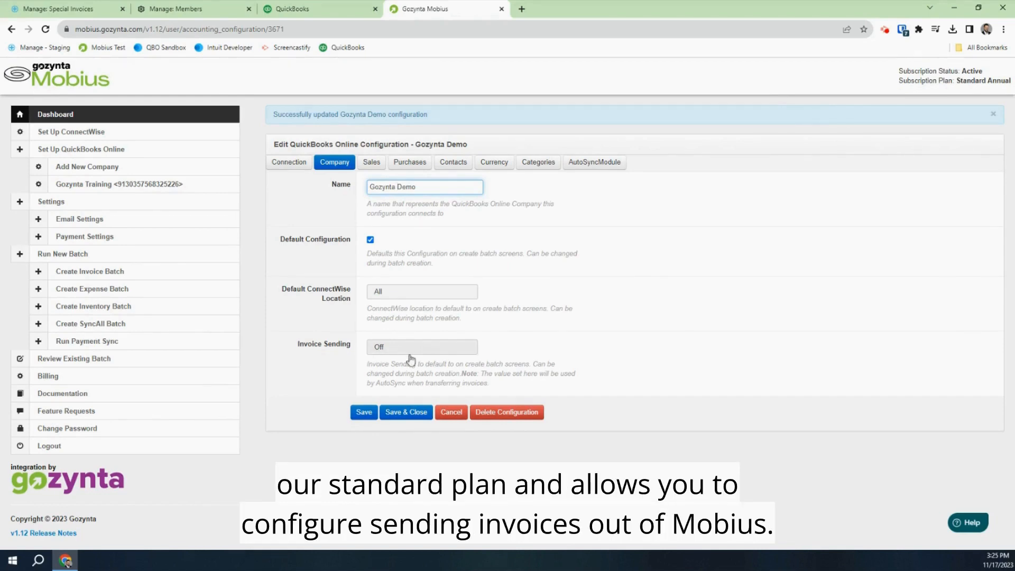
pyautogui.click(364, 412)
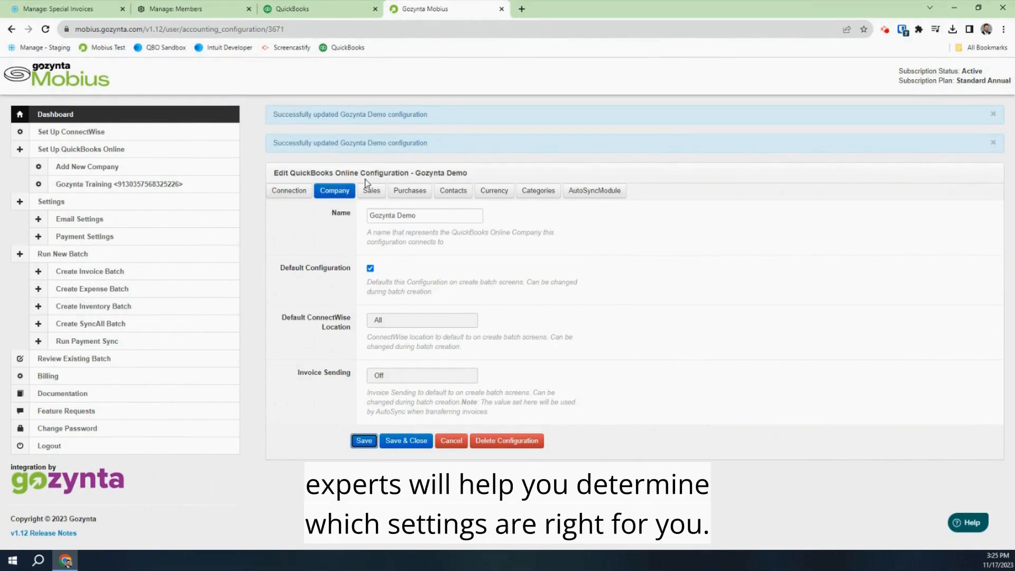
pyautogui.click(366, 193)
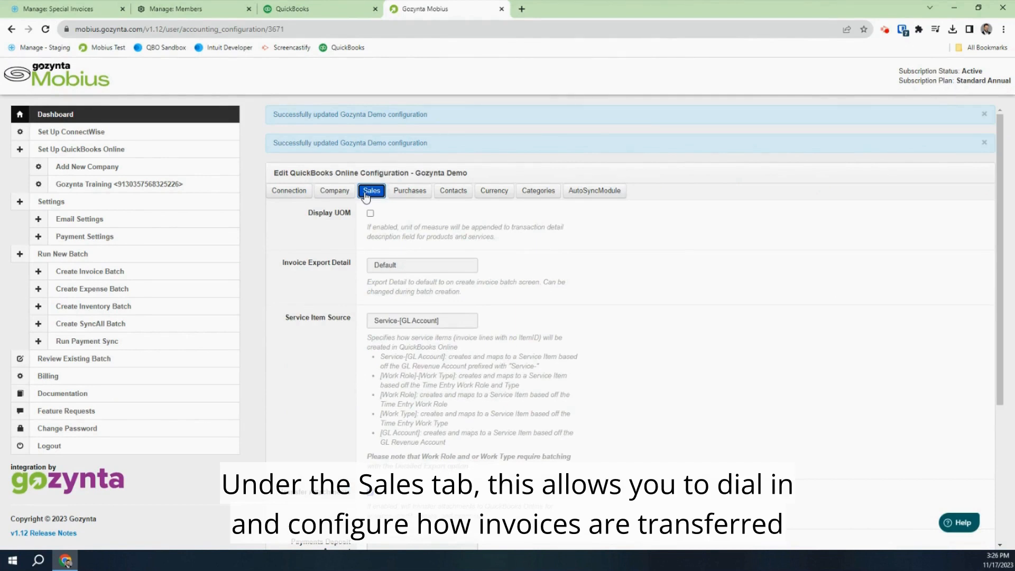
# Review the Purchases, Contacts, Currency, Categories and AutoSync settings of Gozynta Demo
pyautogui.click(405, 199)
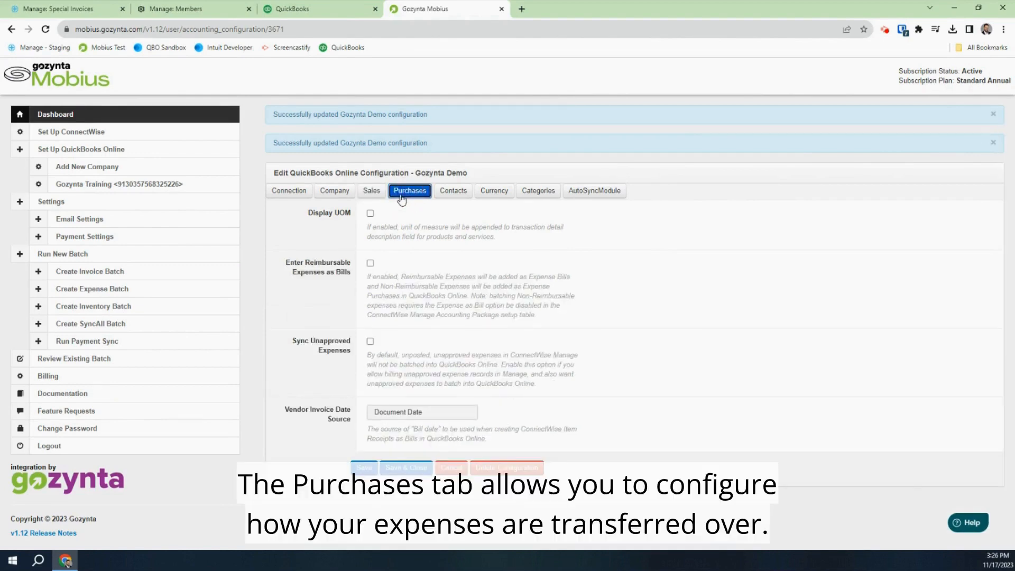
pyautogui.click(453, 195)
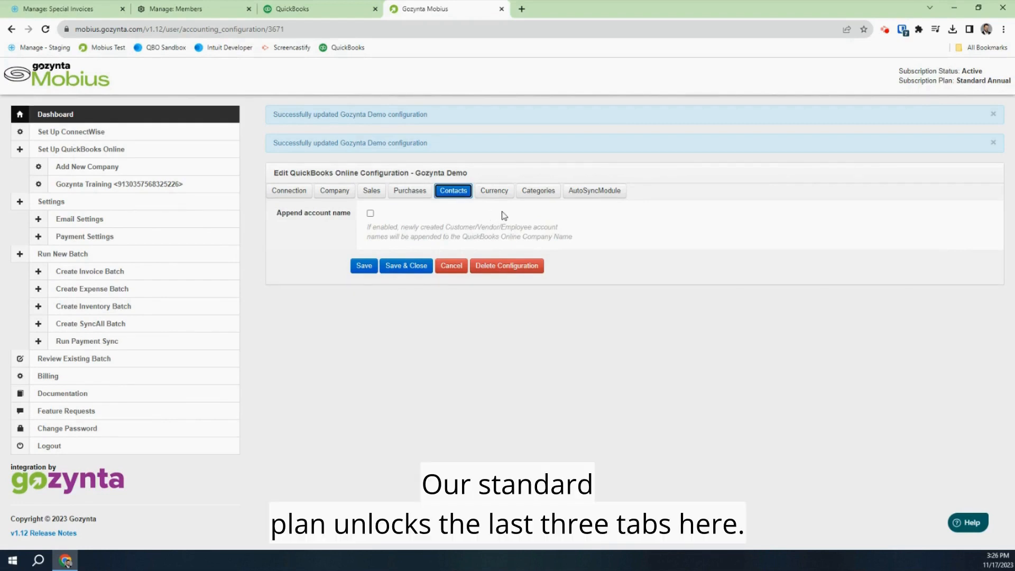
pyautogui.click(494, 191)
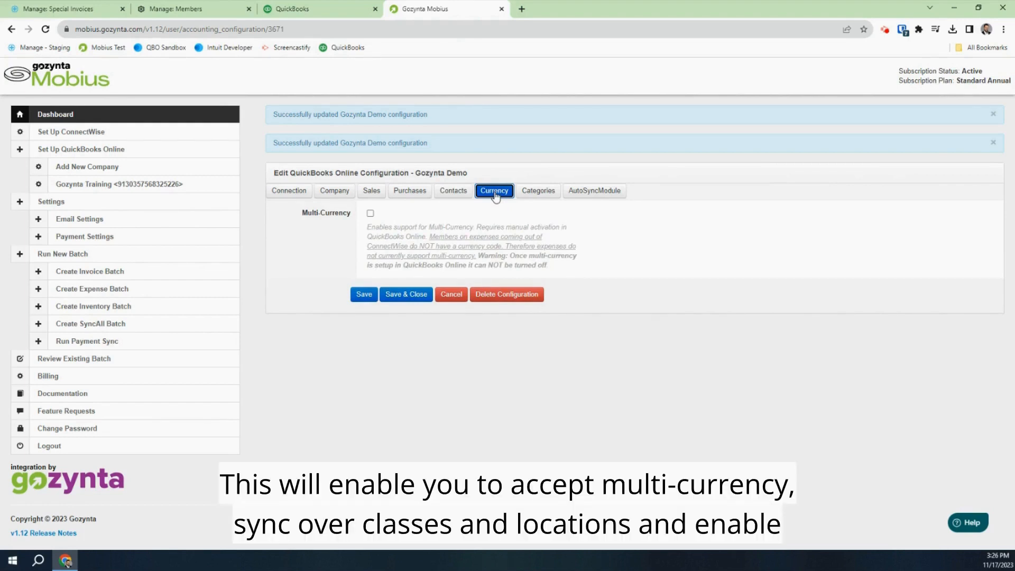
pyautogui.click(525, 197)
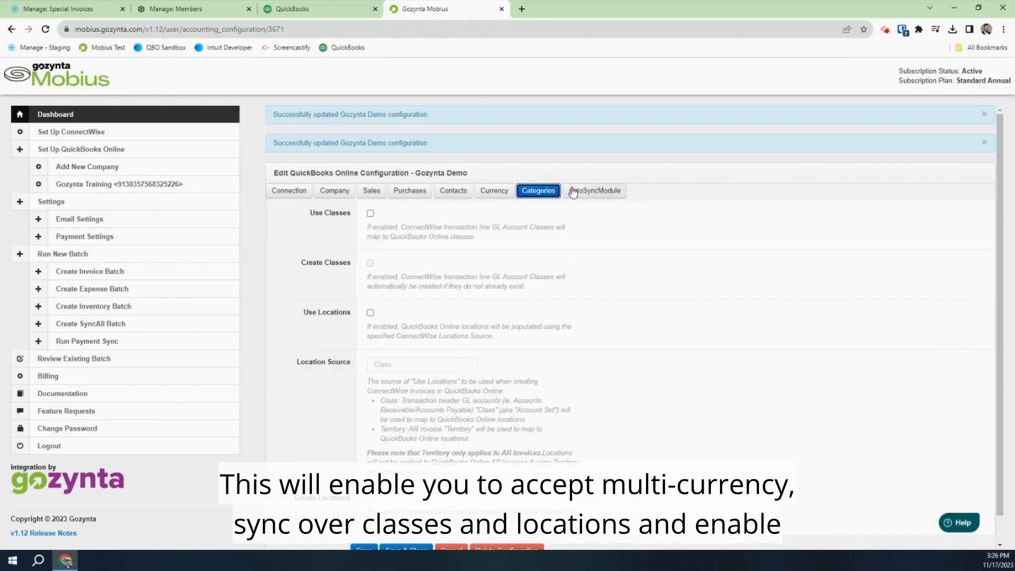
pyautogui.click(590, 191)
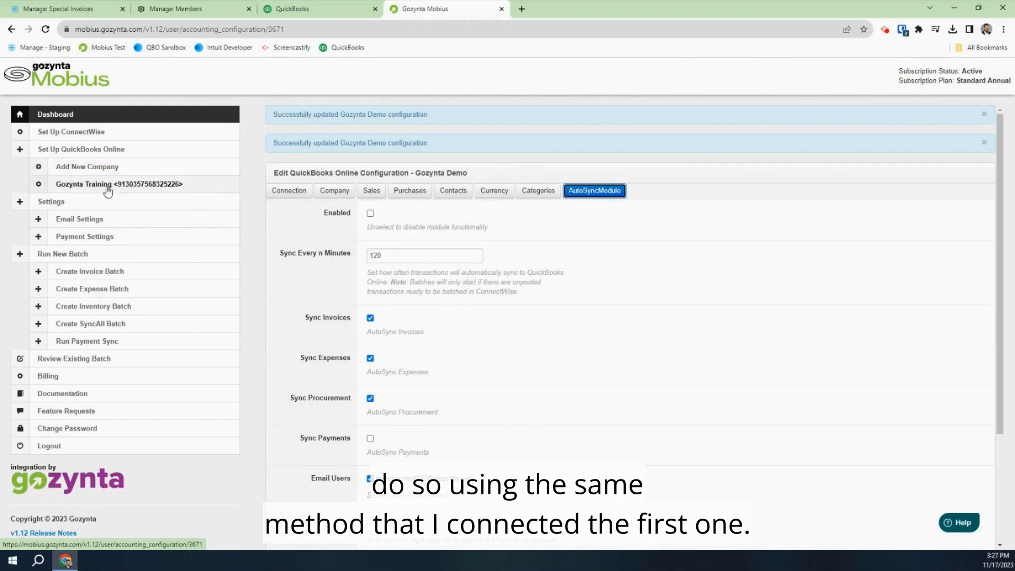
# View the Email Settings company branding fields, then go to Create Invoice Batch
pyautogui.click(113, 219)
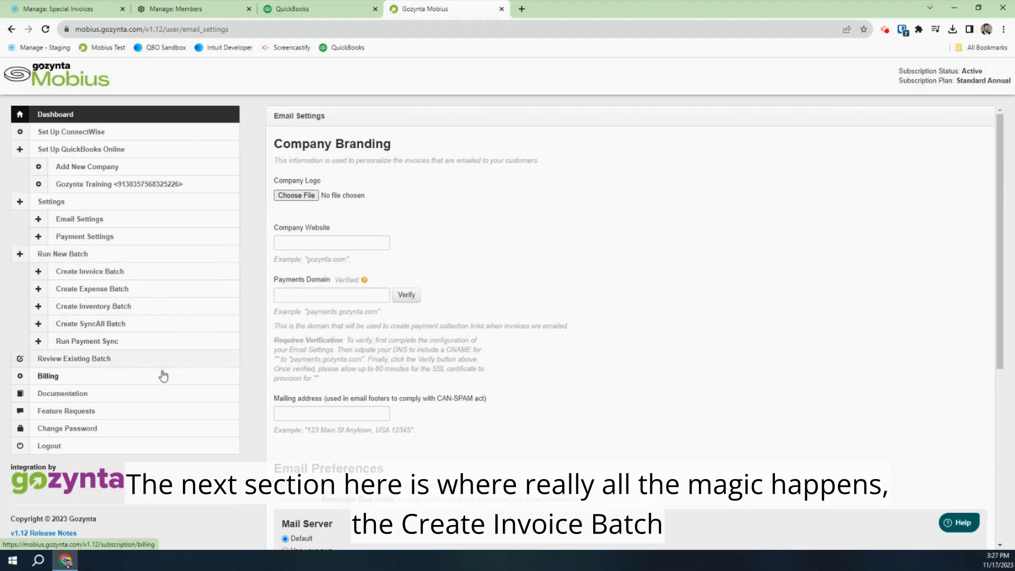
pyautogui.click(138, 275)
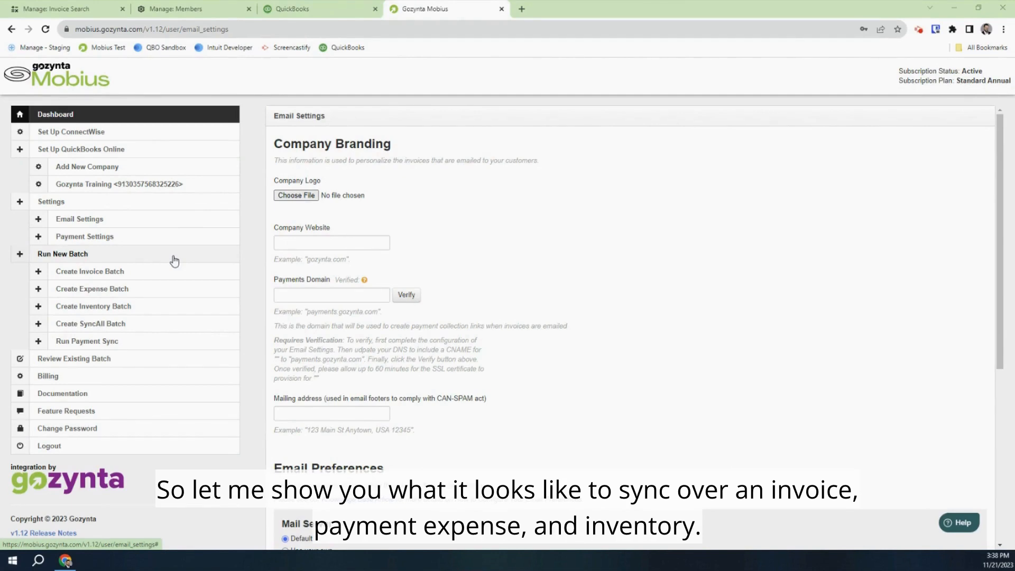
# Review IndigoStrawberry, Co.'s uninvoiced time entry under Finance > Invoicing
pyautogui.click(61, 10)
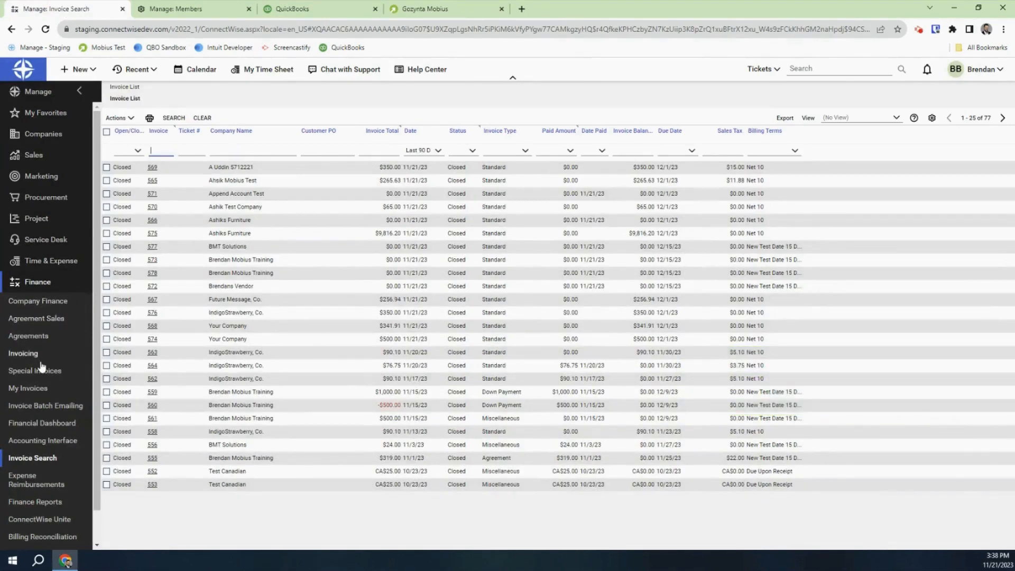
pyautogui.click(24, 353)
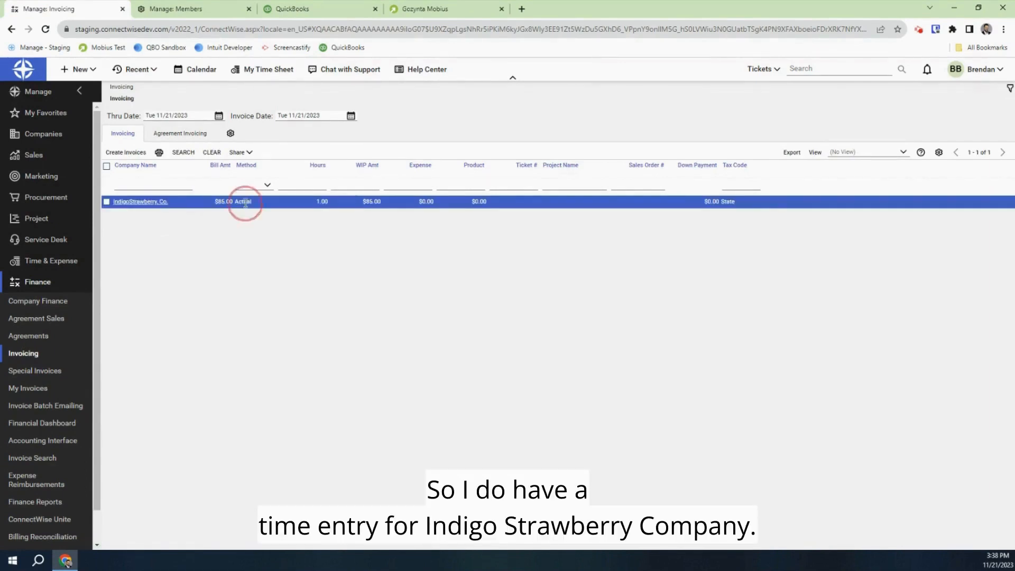
pyautogui.click(153, 202)
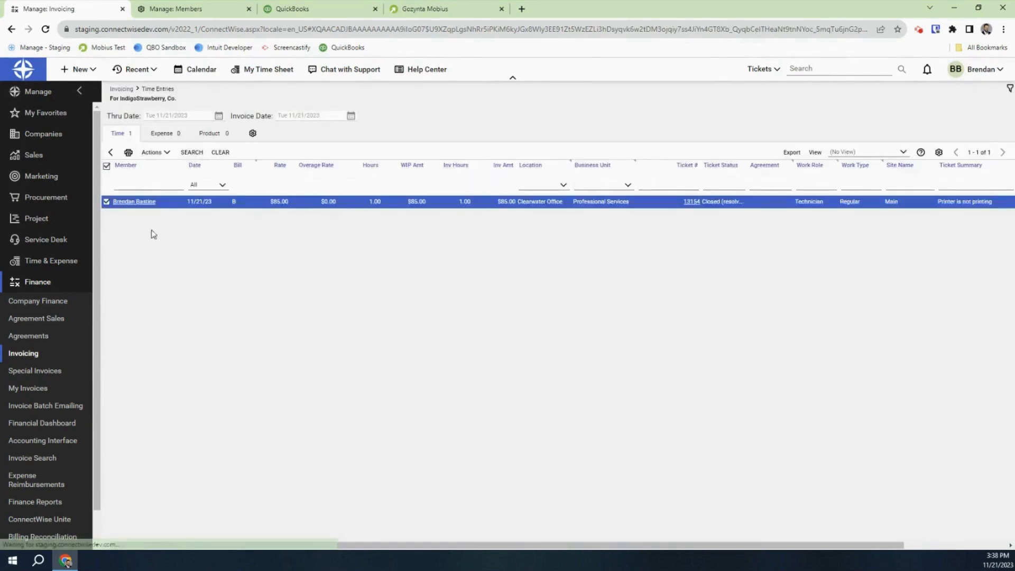
pyautogui.click(140, 199)
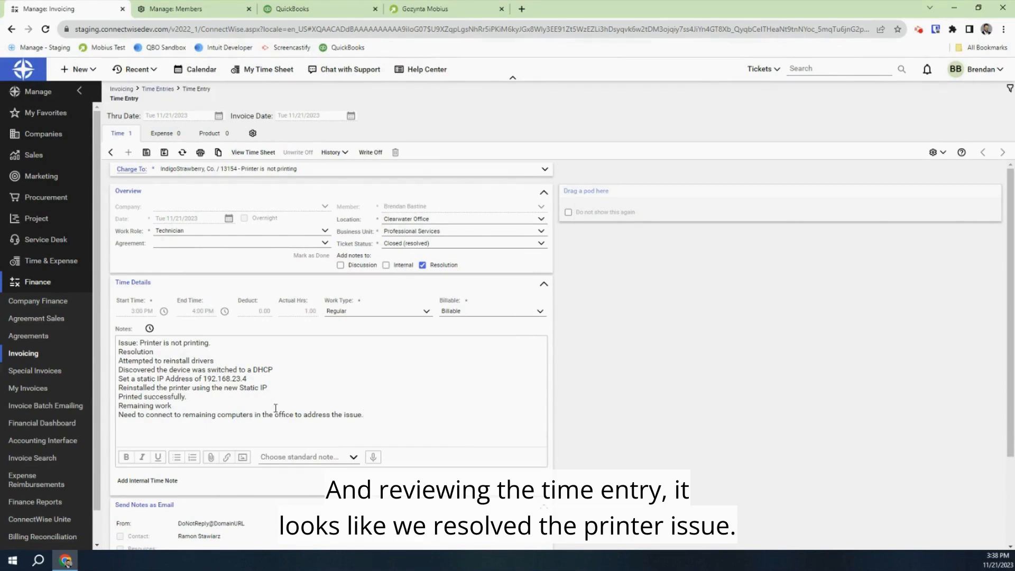
pyautogui.click(111, 153)
pyautogui.click(111, 153)
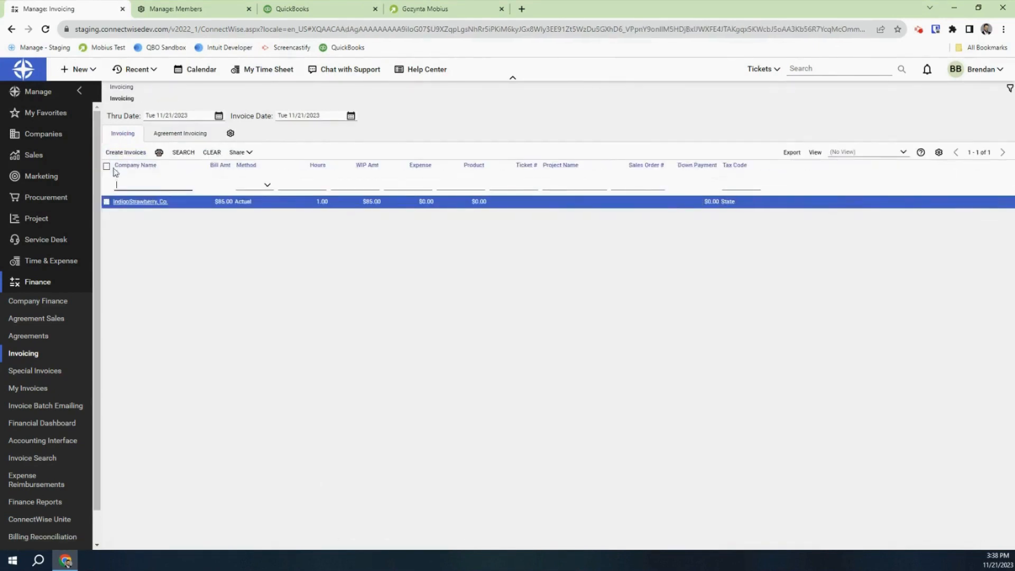
# Invoice IndigoStrawberry, Co. and find the new open $90.10 invoice in Invoice Search
pyautogui.click(106, 202)
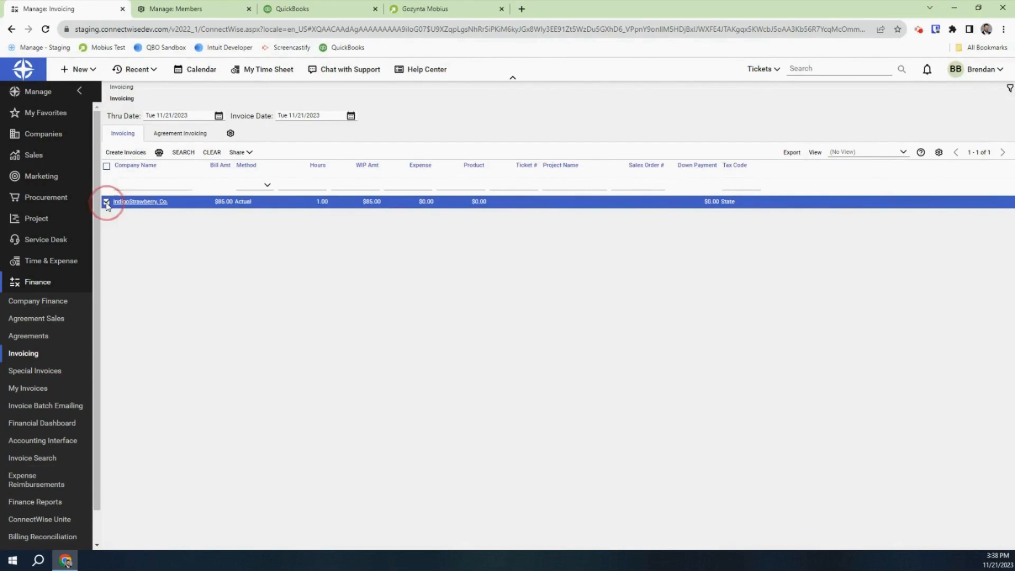
pyautogui.click(125, 152)
pyautogui.click(437, 323)
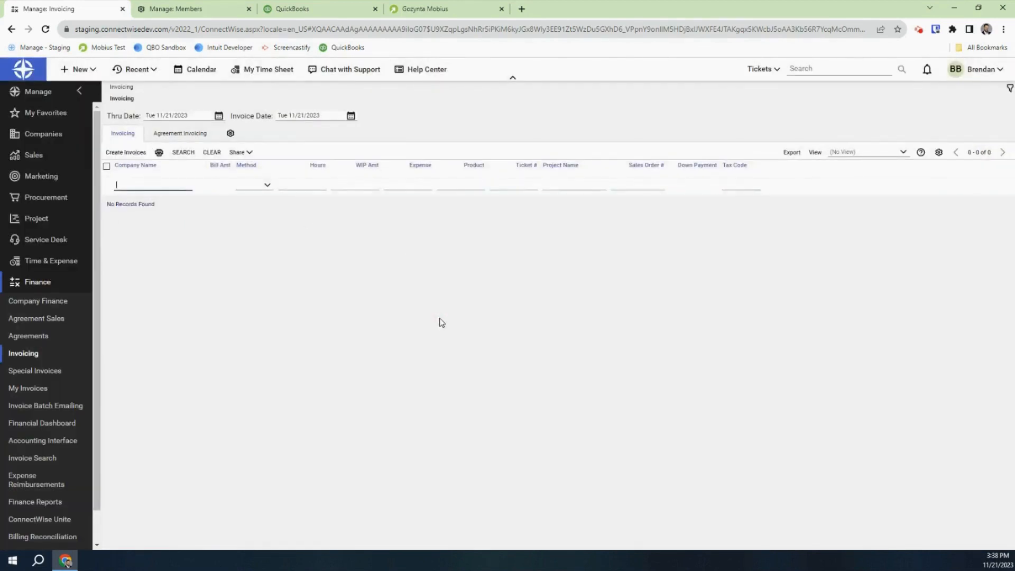
pyautogui.click(51, 462)
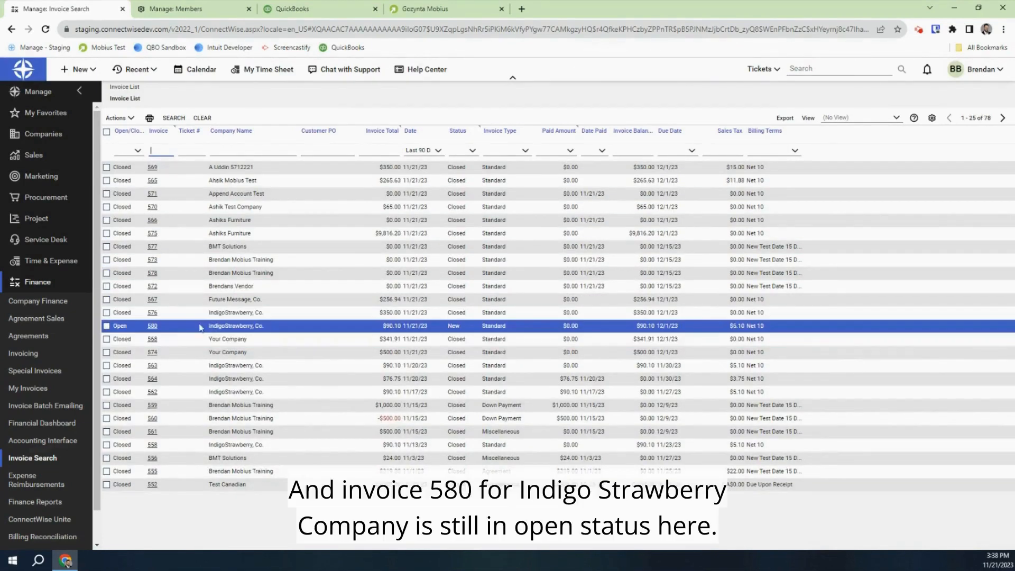
# Set invoice 580's billing status to Closed and save it
pyautogui.click(153, 326)
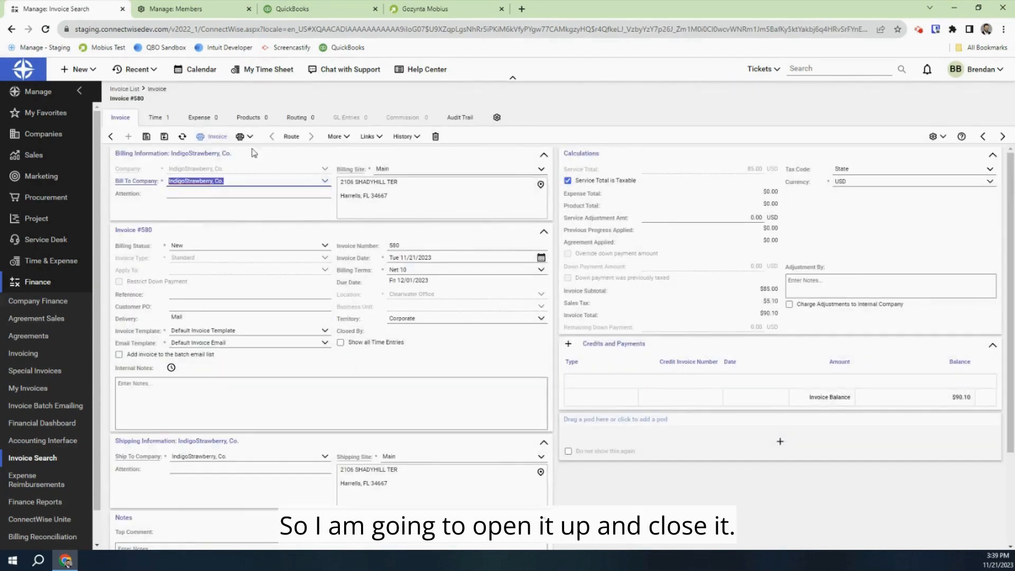
pyautogui.click(325, 246)
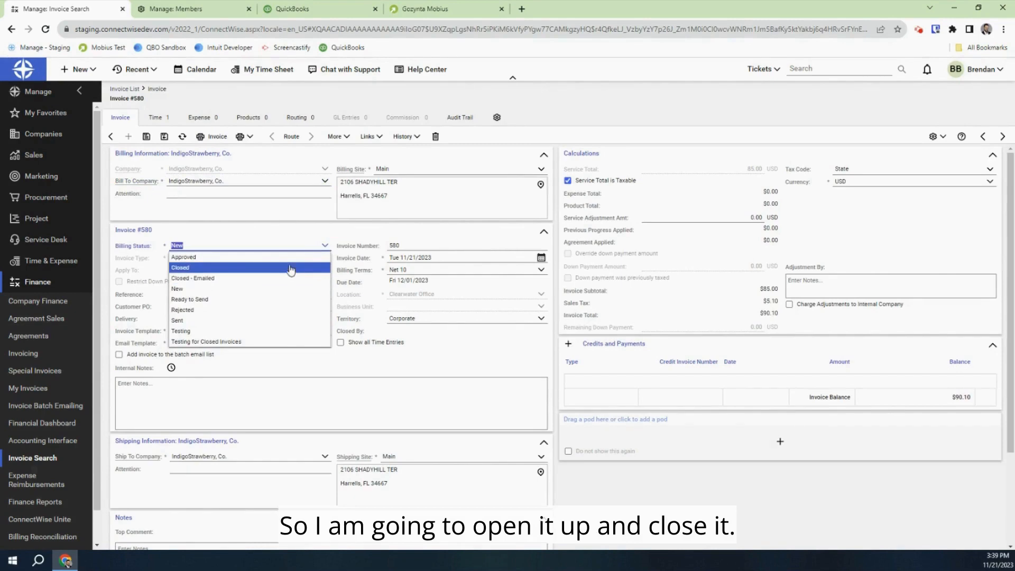
pyautogui.click(290, 267)
pyautogui.click(147, 135)
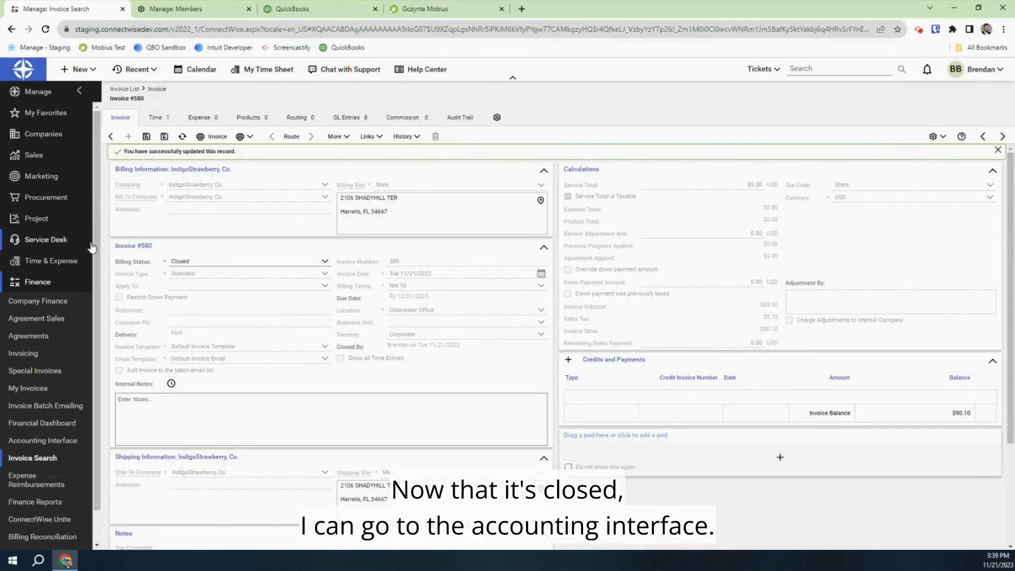
# Confirm invoice 580 appears under Unposted Invoices in the accounting interface
pyautogui.click(57, 441)
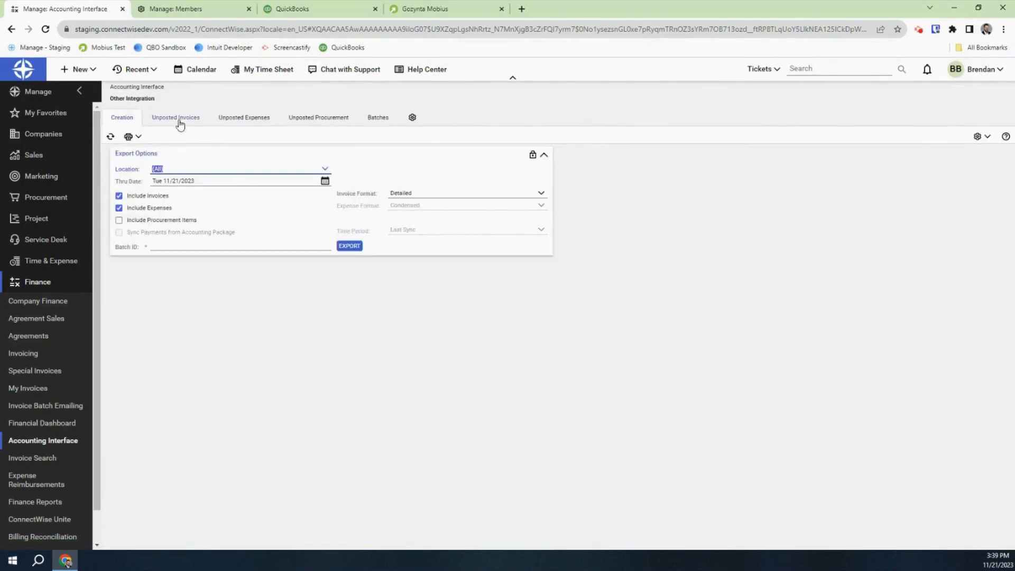
pyautogui.click(176, 118)
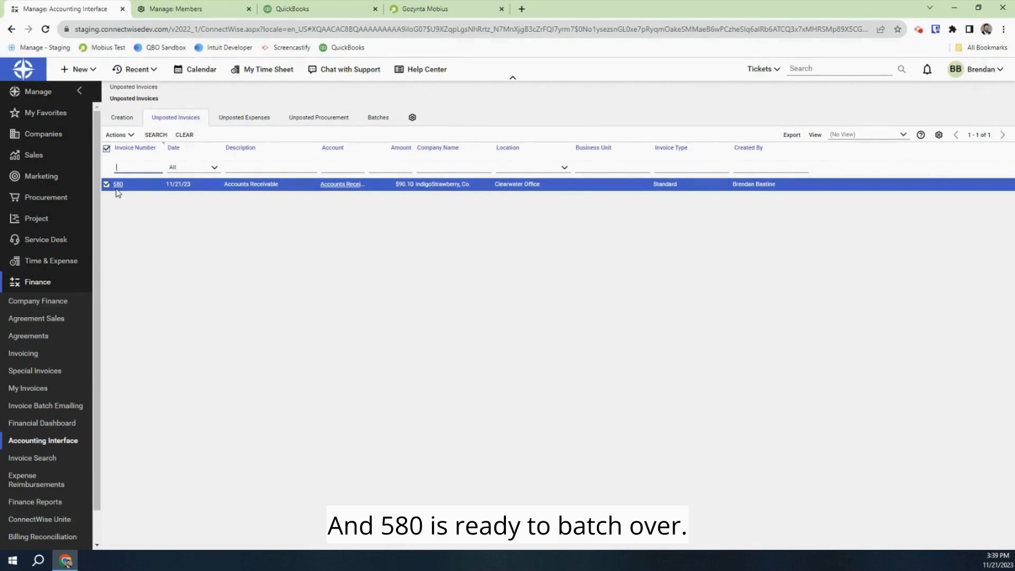
pyautogui.click(444, 13)
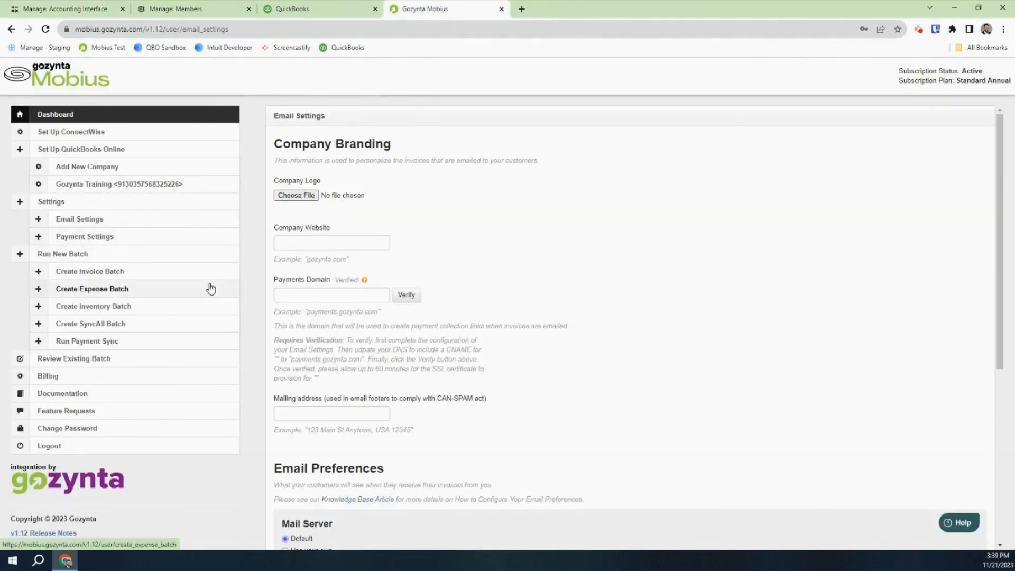
# Create an invoice batch with invoice 580 checked under Transactions and submit it
pyautogui.click(197, 276)
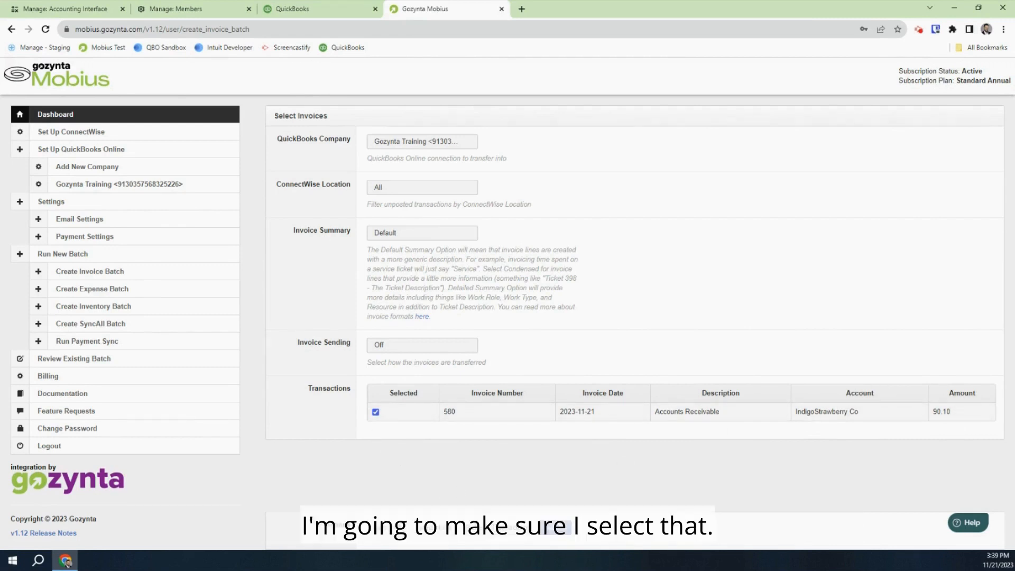
pyautogui.click(559, 533)
pyautogui.click(559, 530)
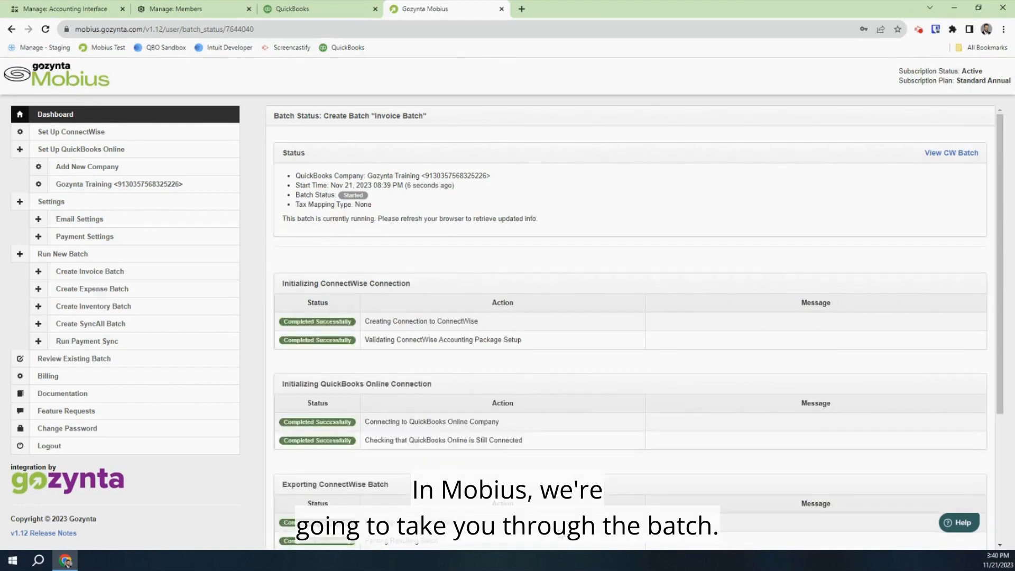
# Check the Batch Status page confirms every step for invoice 580 completed successfully
pyautogui.scroll(-3, 641, 331)
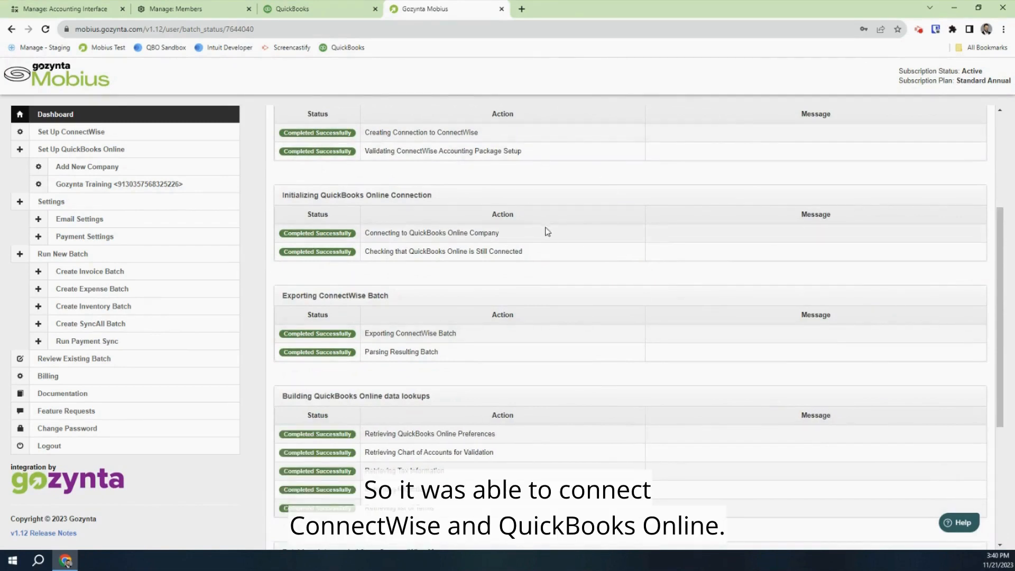
pyautogui.scroll(-1, 531, 344)
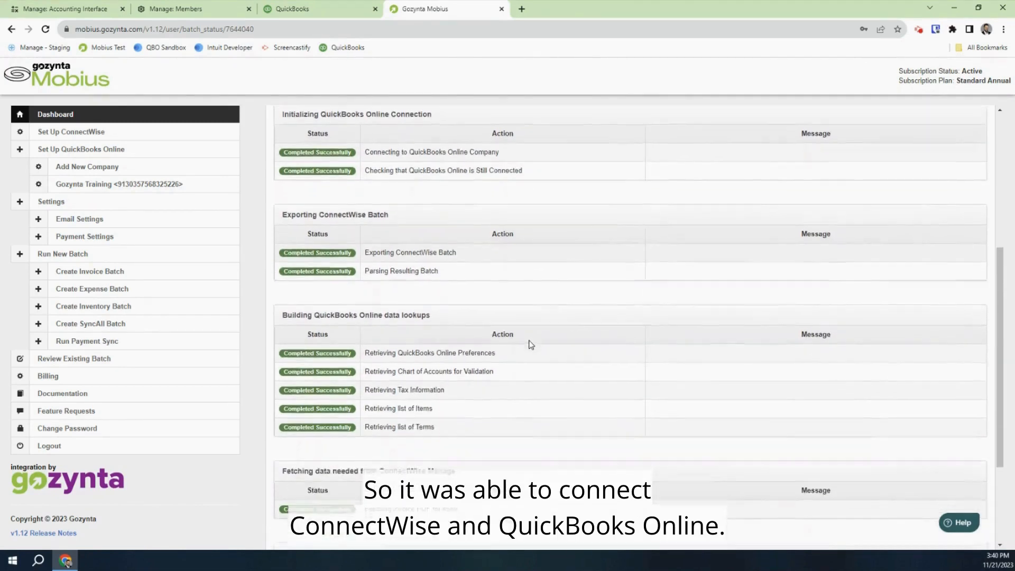
pyautogui.scroll(-1, 531, 344)
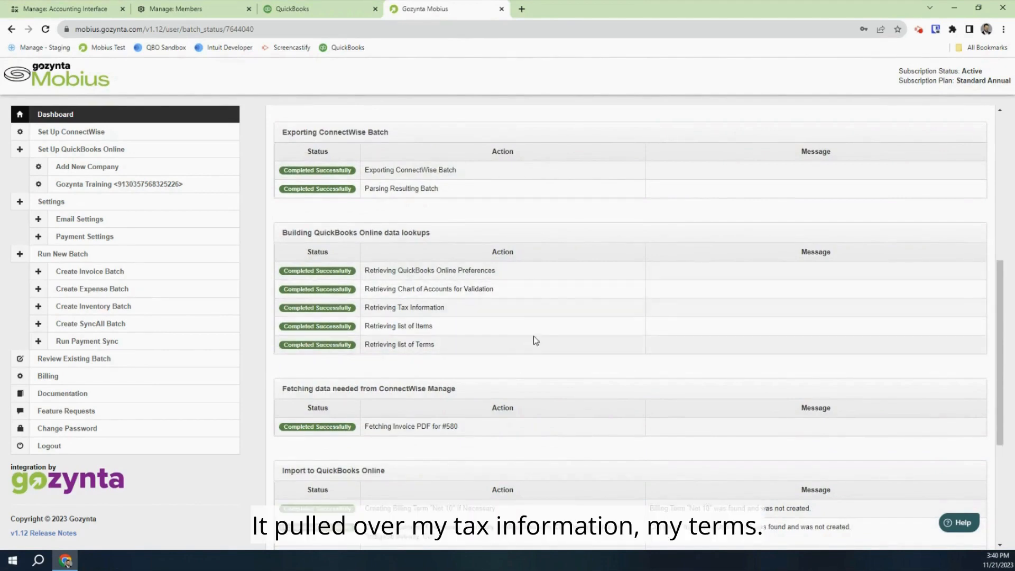
pyautogui.scroll(-2, 533, 395)
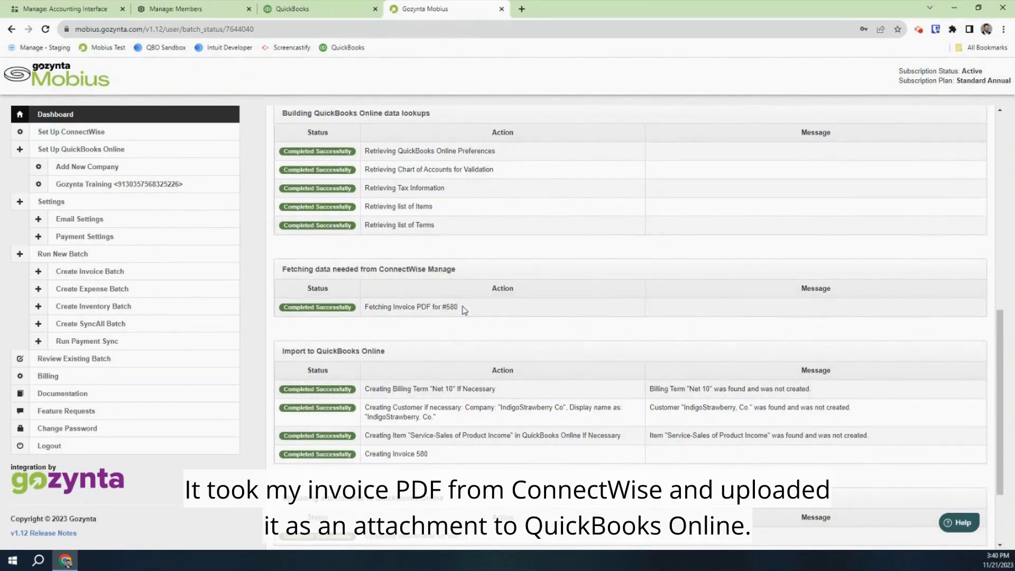
pyautogui.scroll(-2, 464, 310)
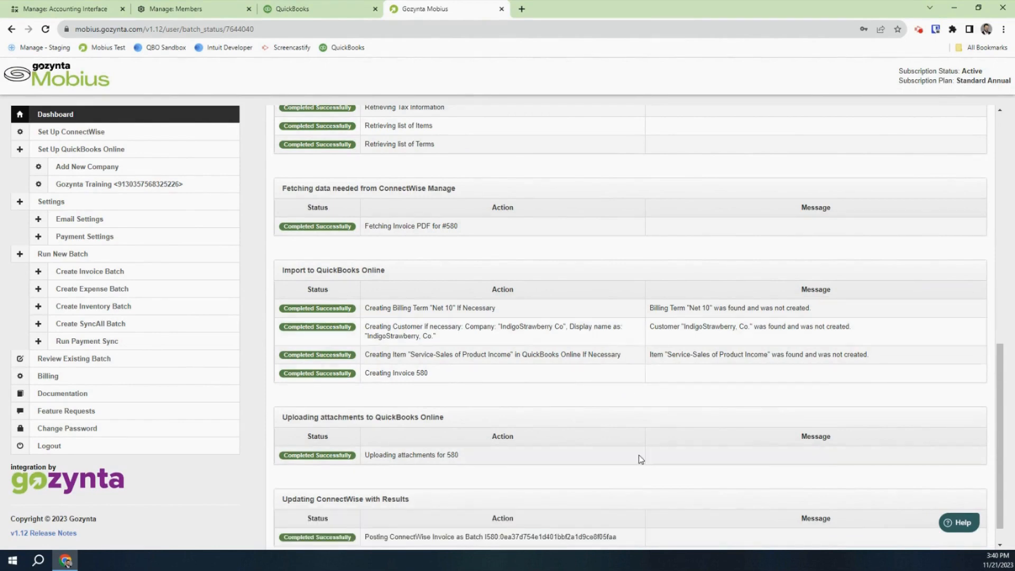
pyautogui.scroll(-1, 639, 455)
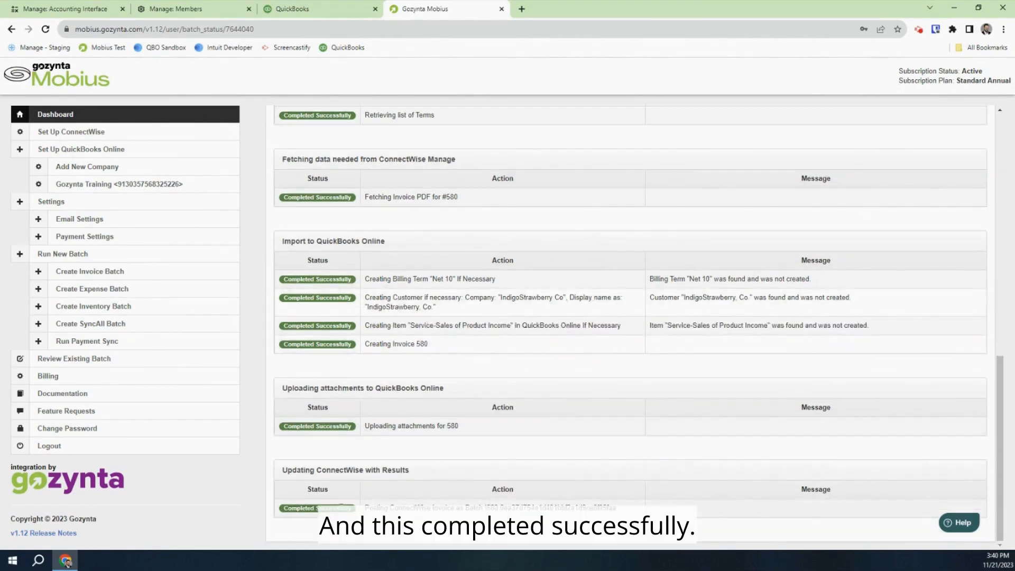
pyautogui.click(292, 9)
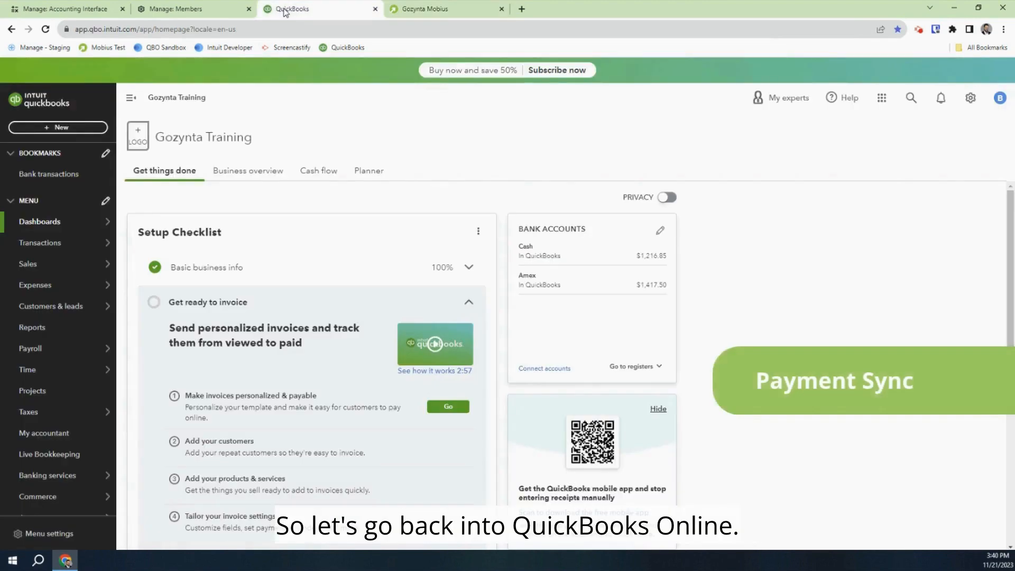
# Open invoice 580 from Sales > Invoices and start receiving its $90.10 payment
pyautogui.click(971, 100)
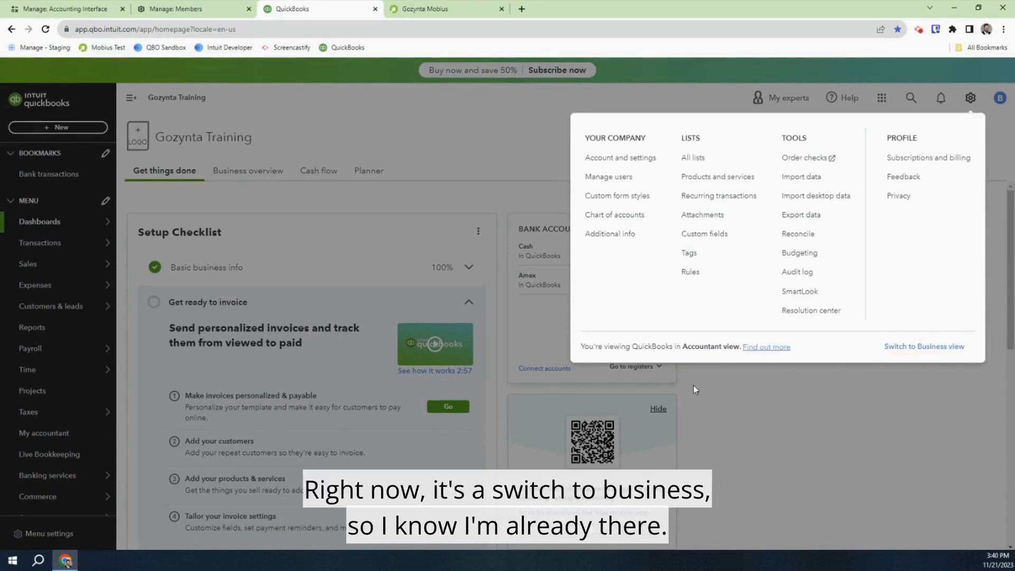
pyautogui.click(528, 153)
pyautogui.moveTo(59, 275)
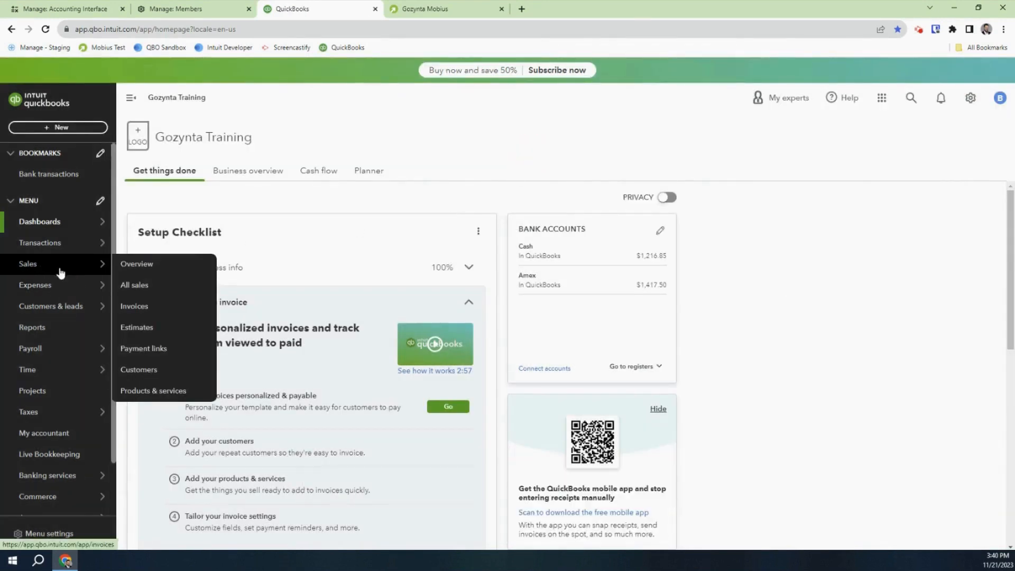
pyautogui.click(139, 307)
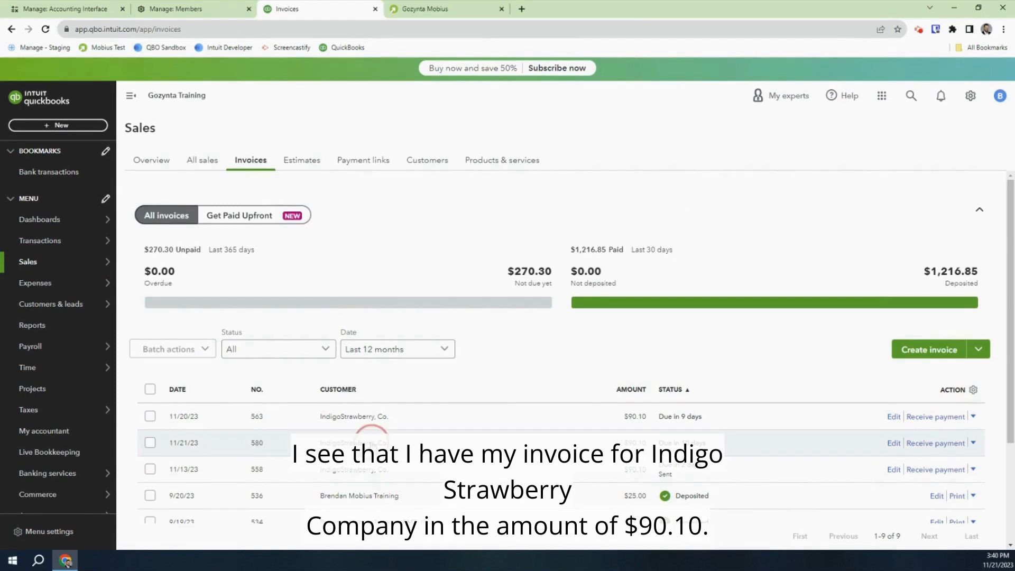
pyautogui.click(370, 443)
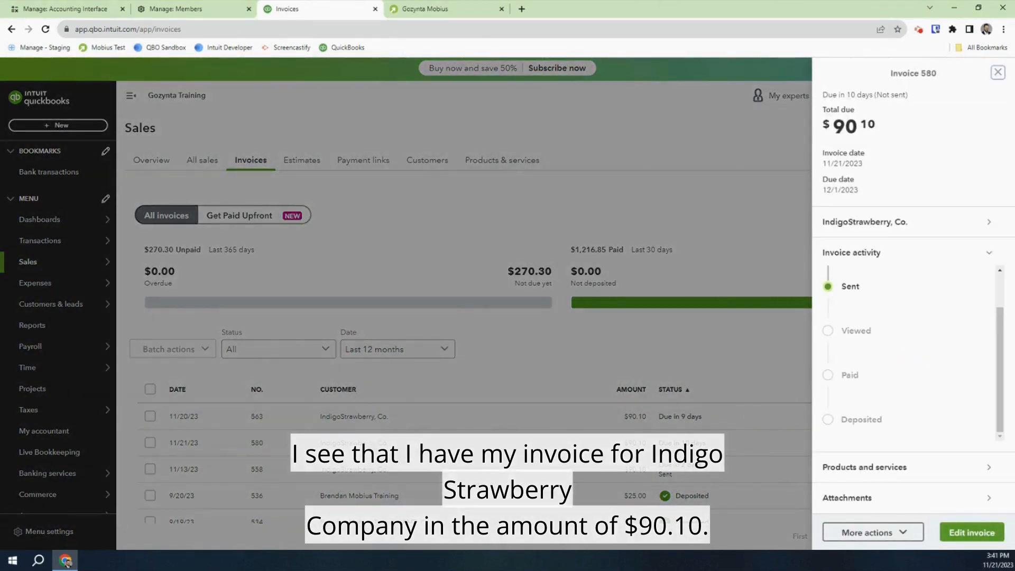
pyautogui.click(871, 533)
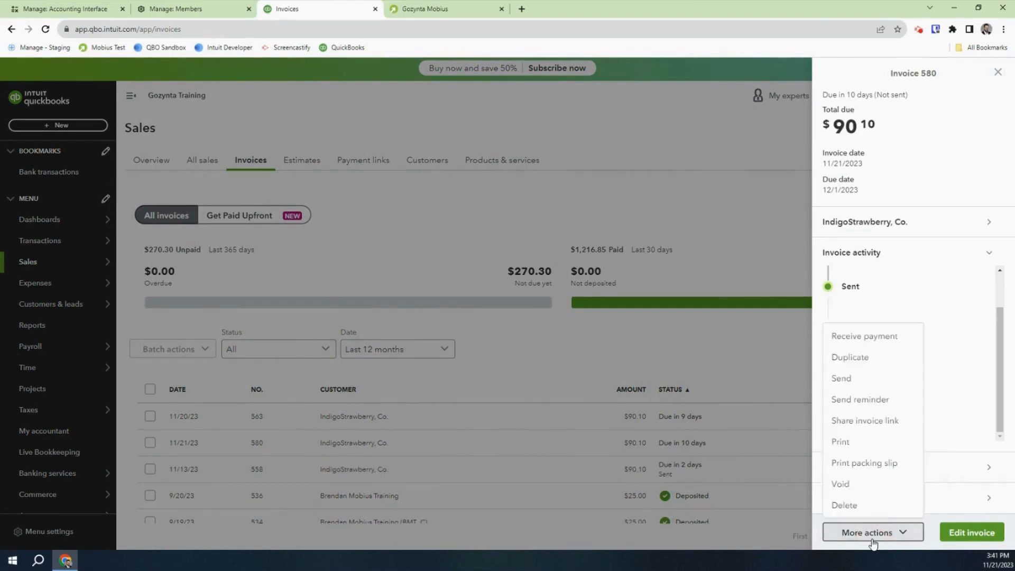
pyautogui.click(873, 341)
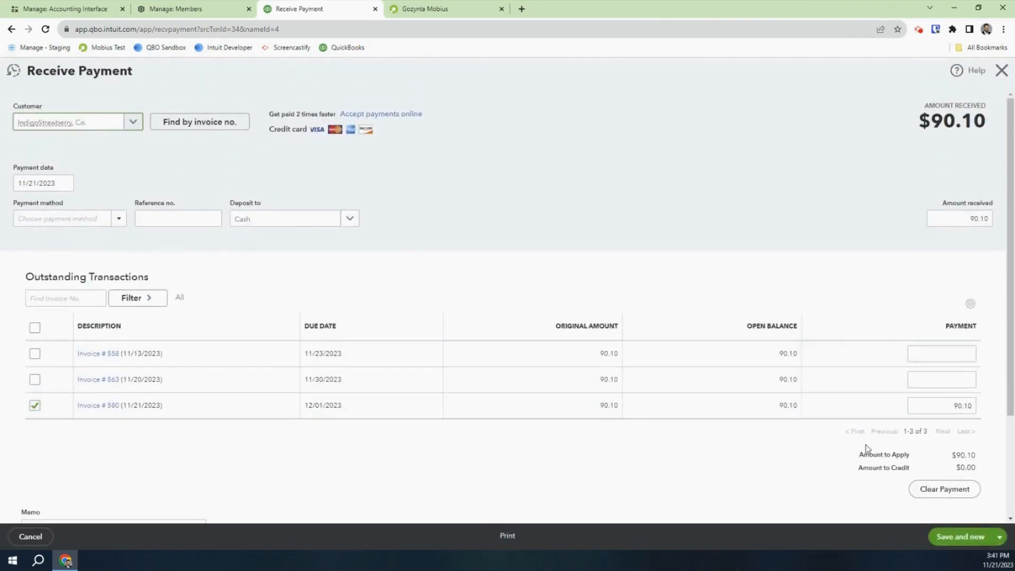
# Save the $90.10 payment, then open invoice 580 showing its PAID status
pyautogui.click(967, 540)
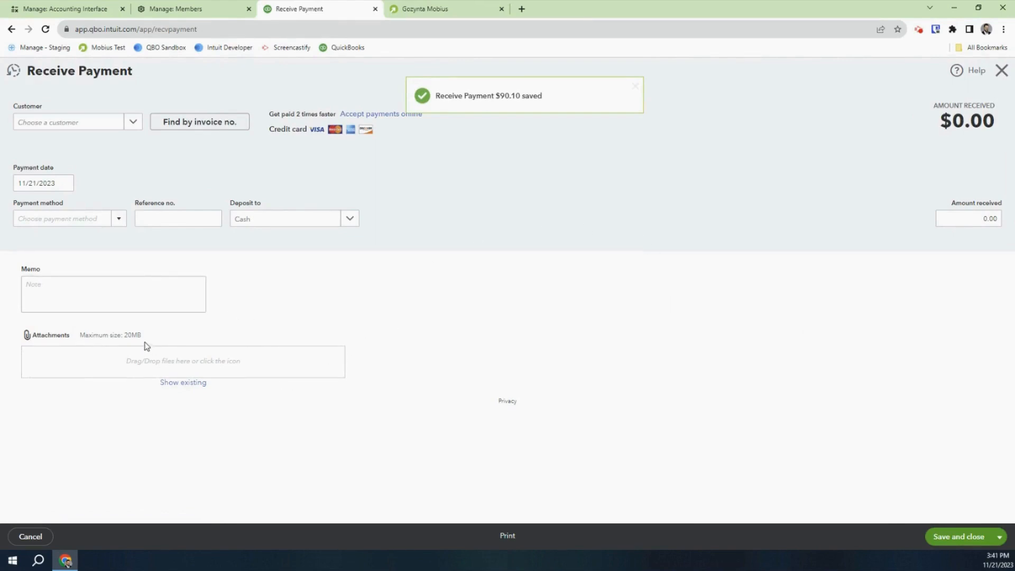
pyautogui.click(1002, 72)
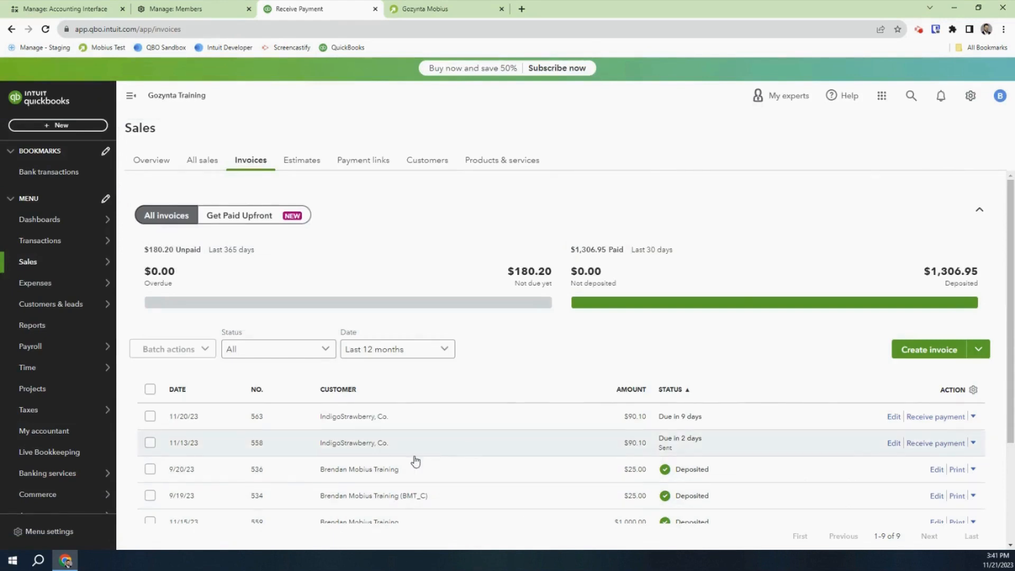
pyautogui.scroll(-3, 416, 461)
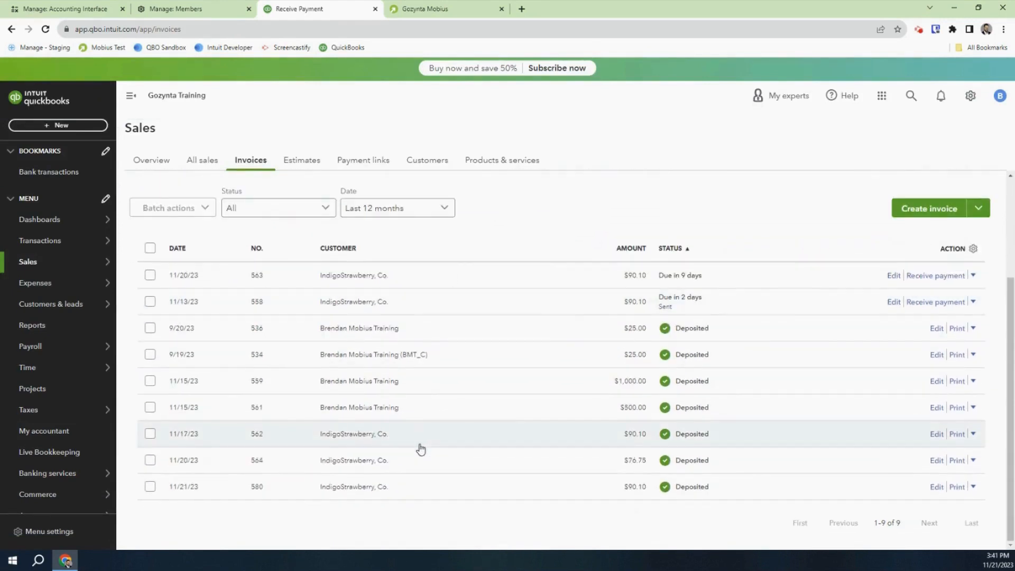
pyautogui.click(351, 487)
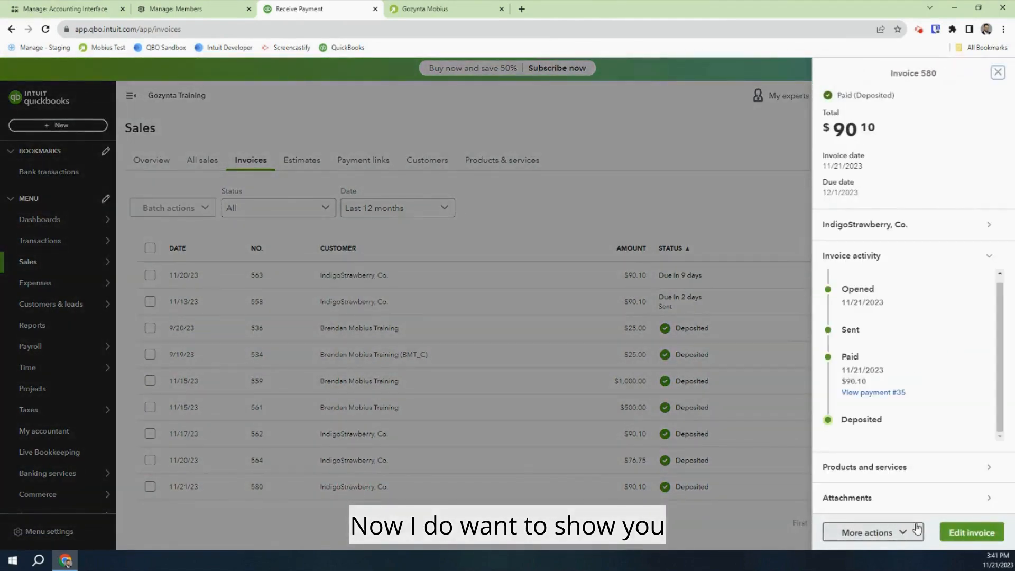
pyautogui.click(951, 533)
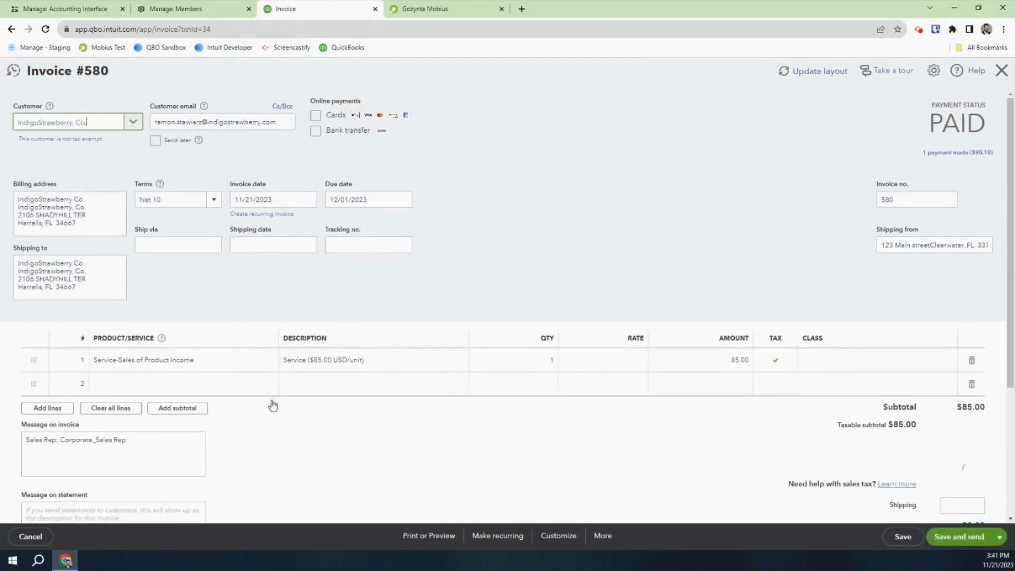
# View invoice_580.pdf in invoice 580's attachments, then close the invoice and return to Gozynta Mobius
pyautogui.scroll(-4, 273, 406)
pyautogui.click(138, 459)
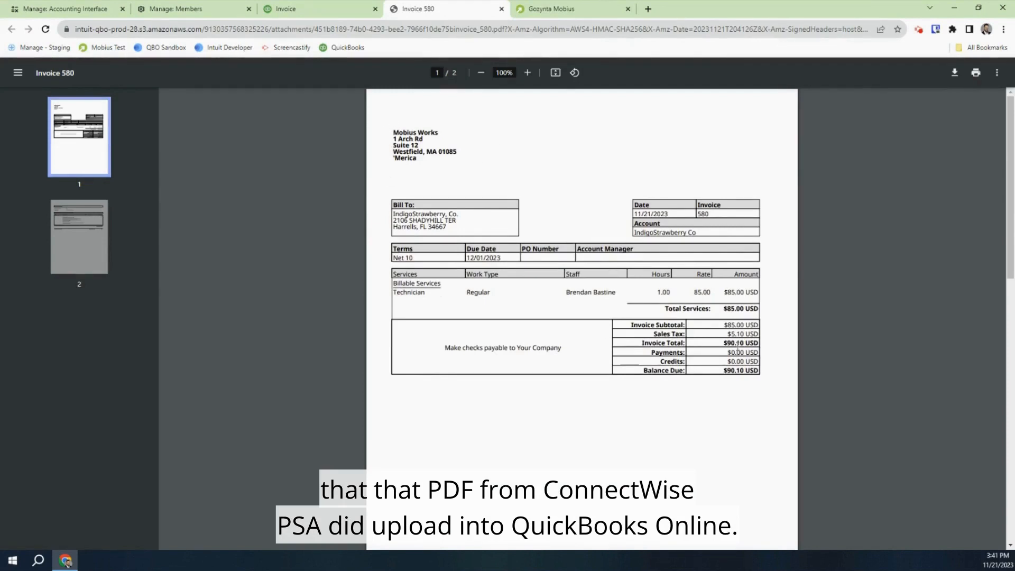
pyautogui.click(501, 9)
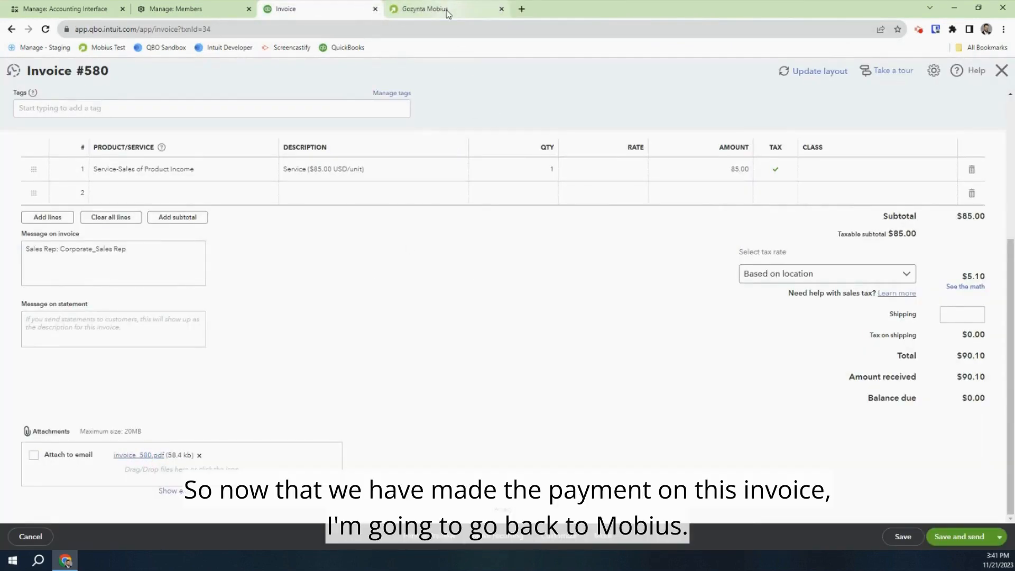
pyautogui.click(1003, 74)
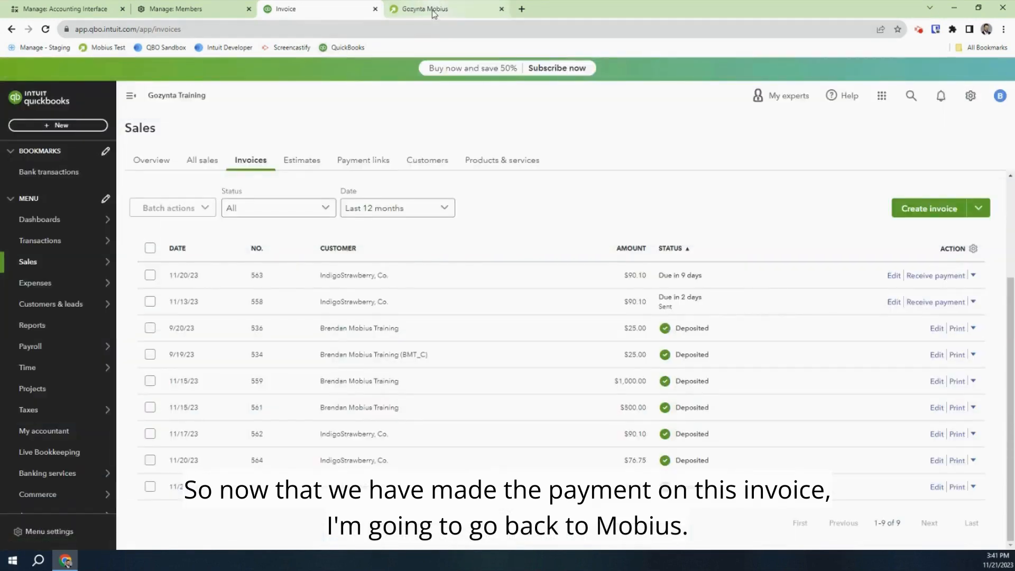
pyautogui.click(432, 14)
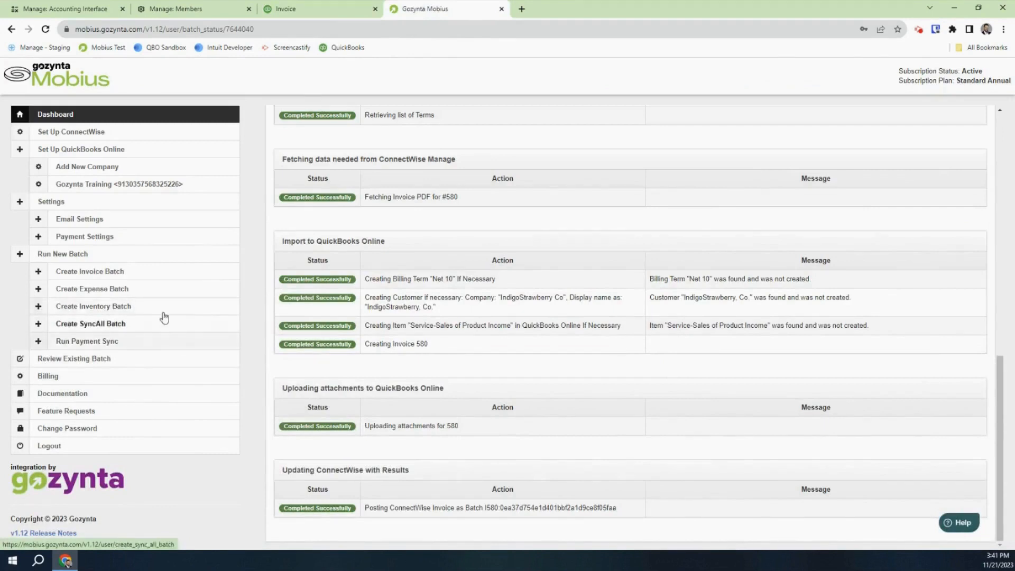
# Run a payment sync from 2023-11-20 and review the finished batch status
pyautogui.click(119, 344)
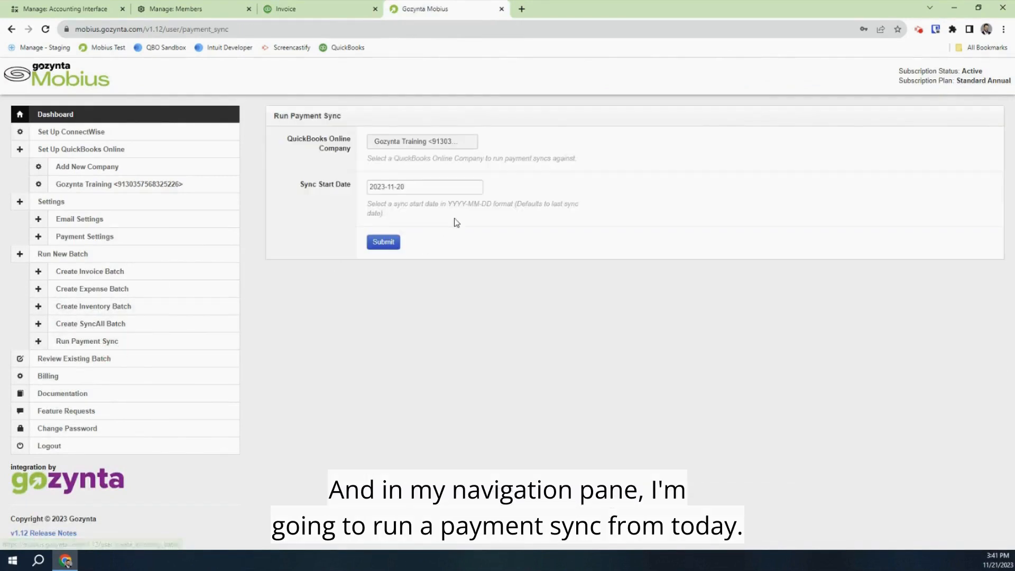
pyautogui.click(384, 242)
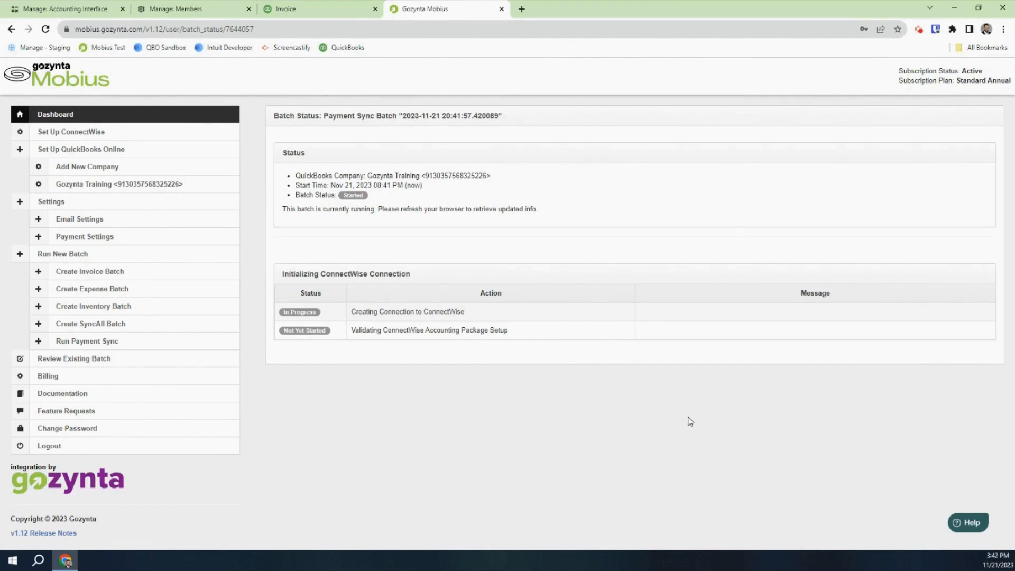
pyautogui.scroll(-2, 690, 421)
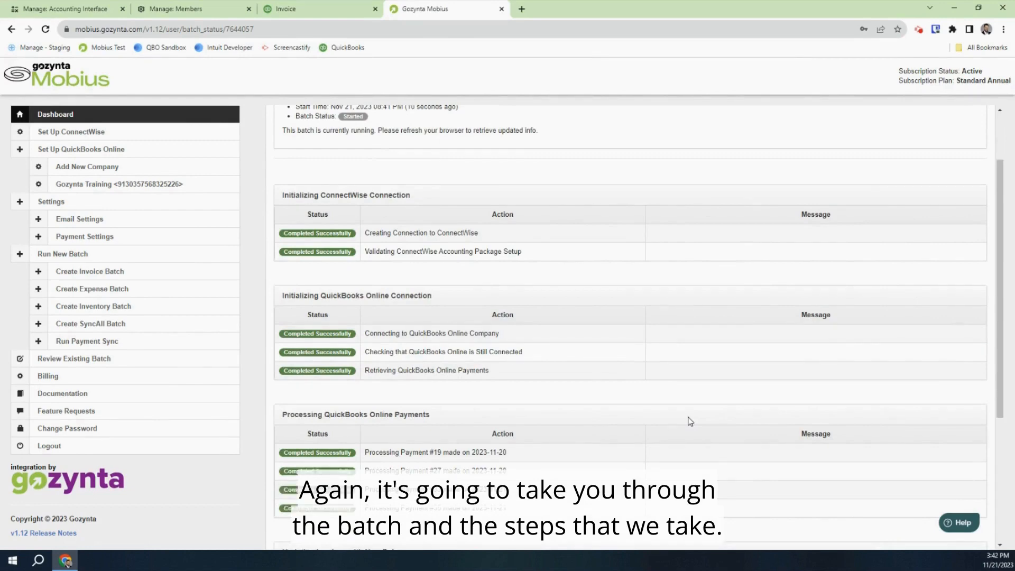
pyautogui.scroll(-3, 613, 447)
pyautogui.scroll(-2, 614, 449)
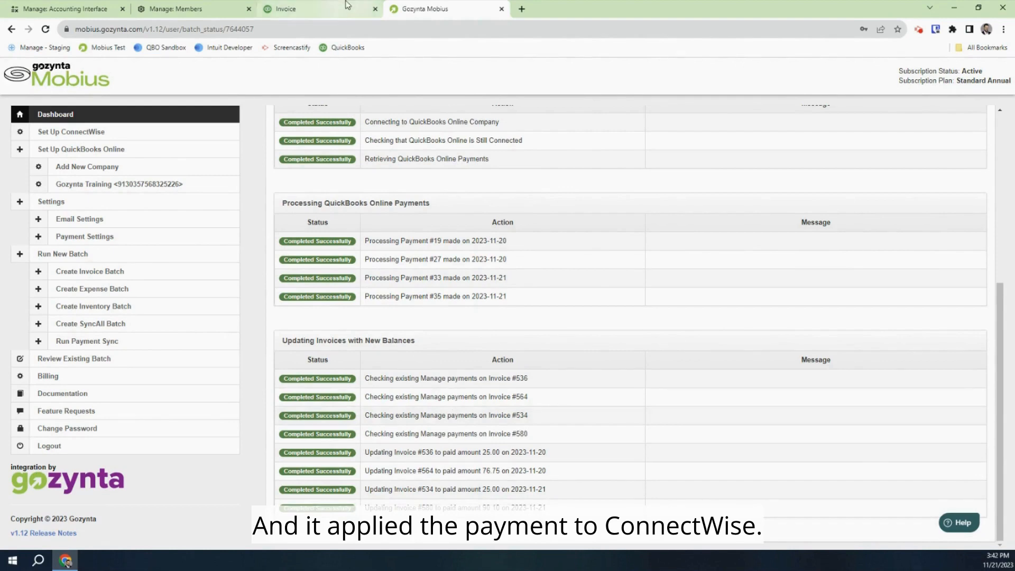
# Back in ConnectWise, open purchase order #154 from Procurement > Purchase Orders
pyautogui.click(69, 10)
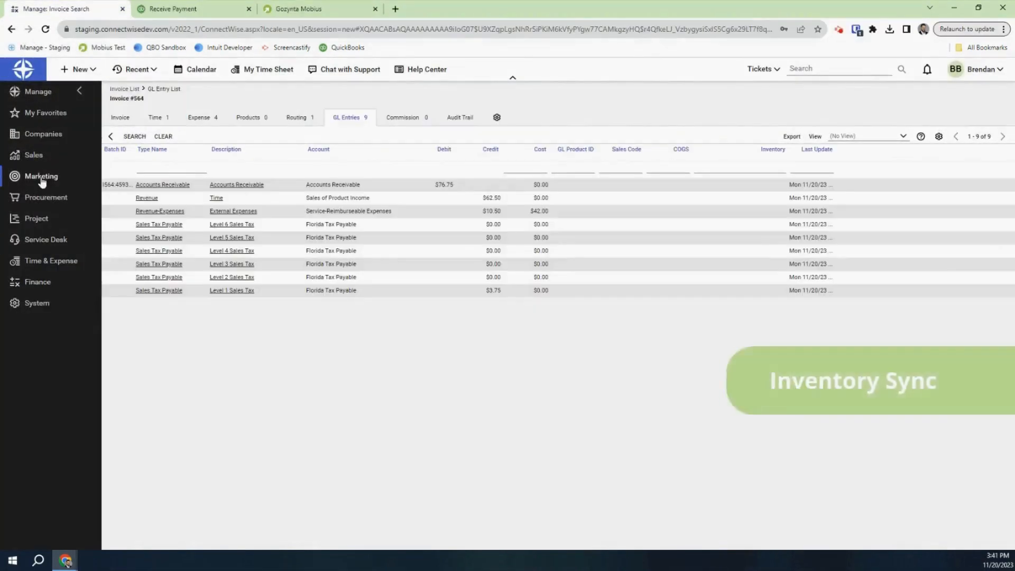
pyautogui.click(46, 199)
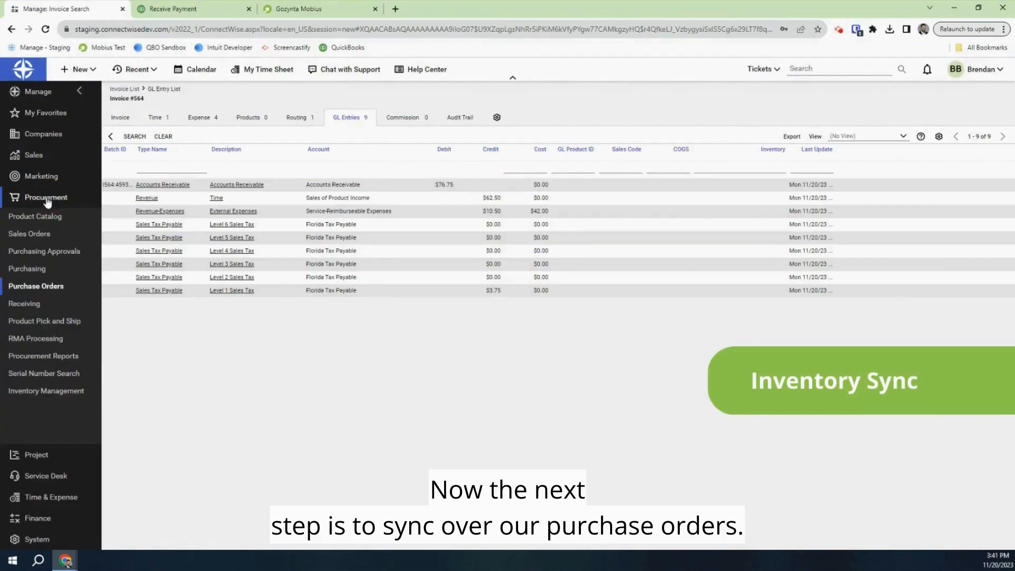
pyautogui.click(49, 289)
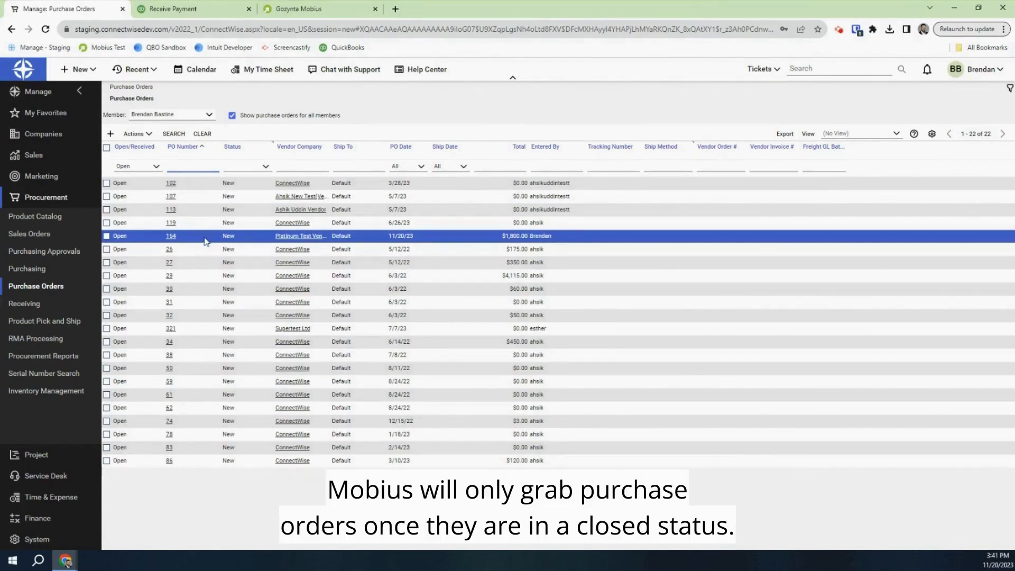
pyautogui.click(169, 237)
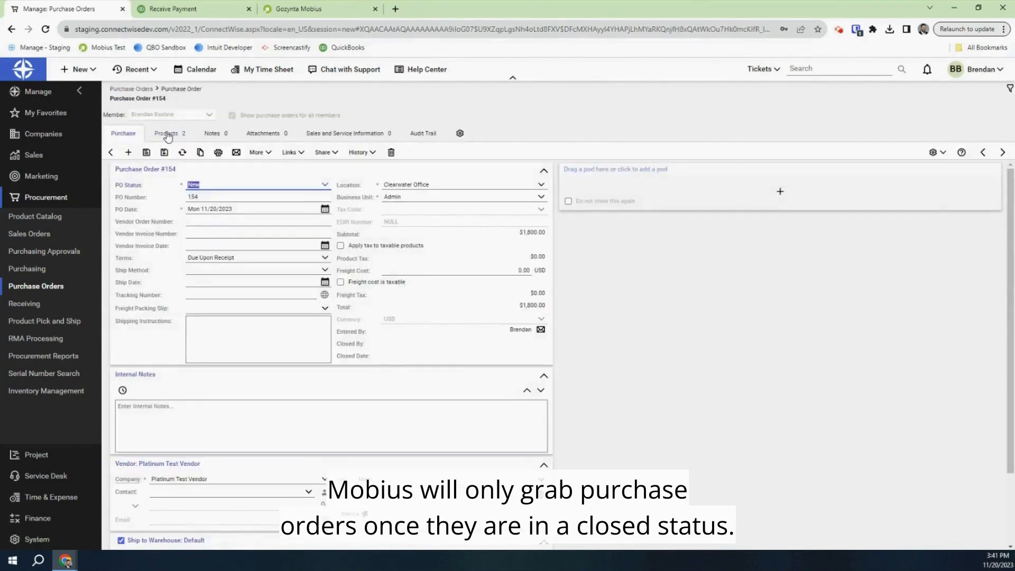
# Receive the Dell Latitude 5000 line on PO #154 and save the receipt
pyautogui.click(169, 138)
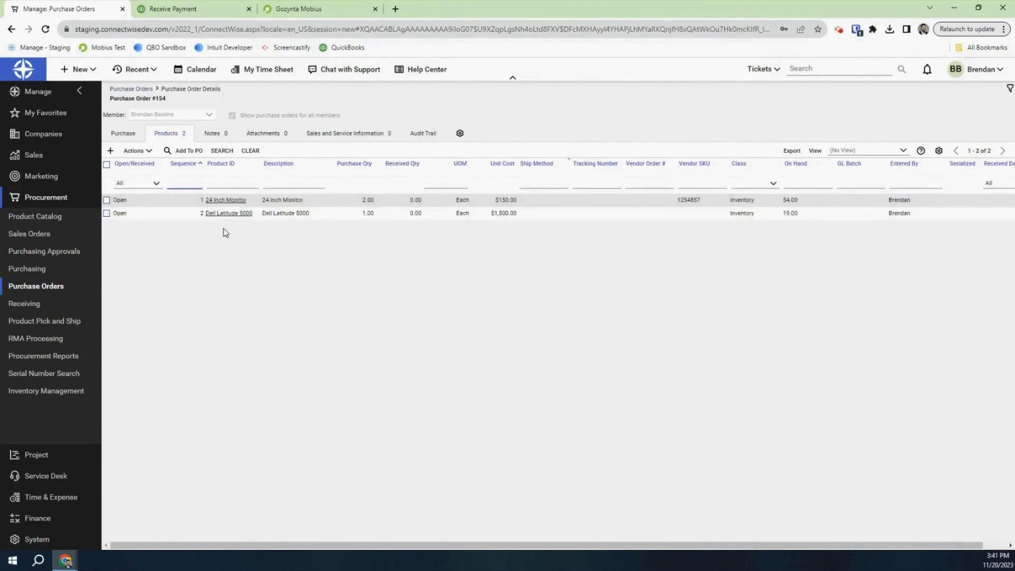
pyautogui.click(107, 213)
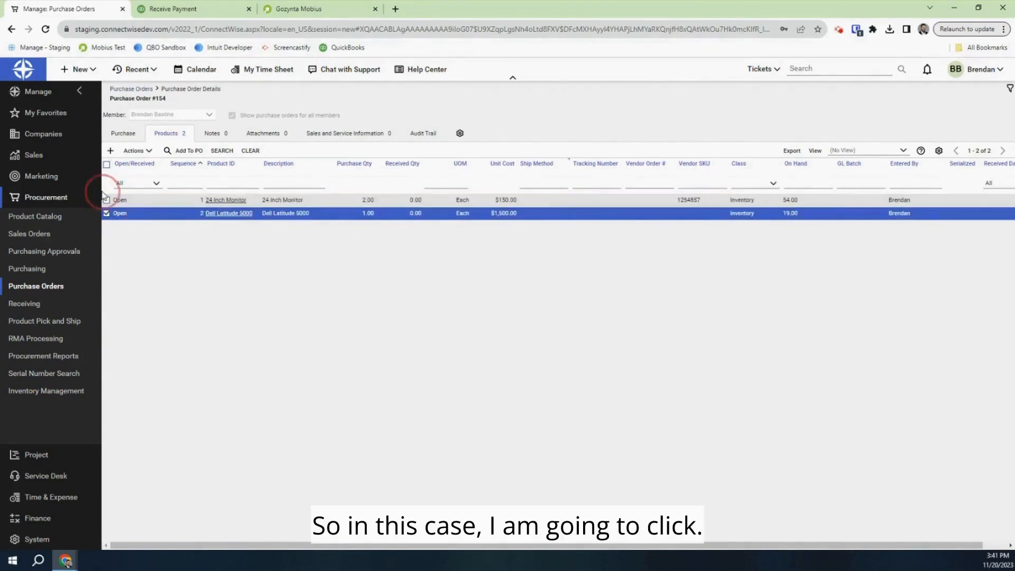
pyautogui.click(106, 200)
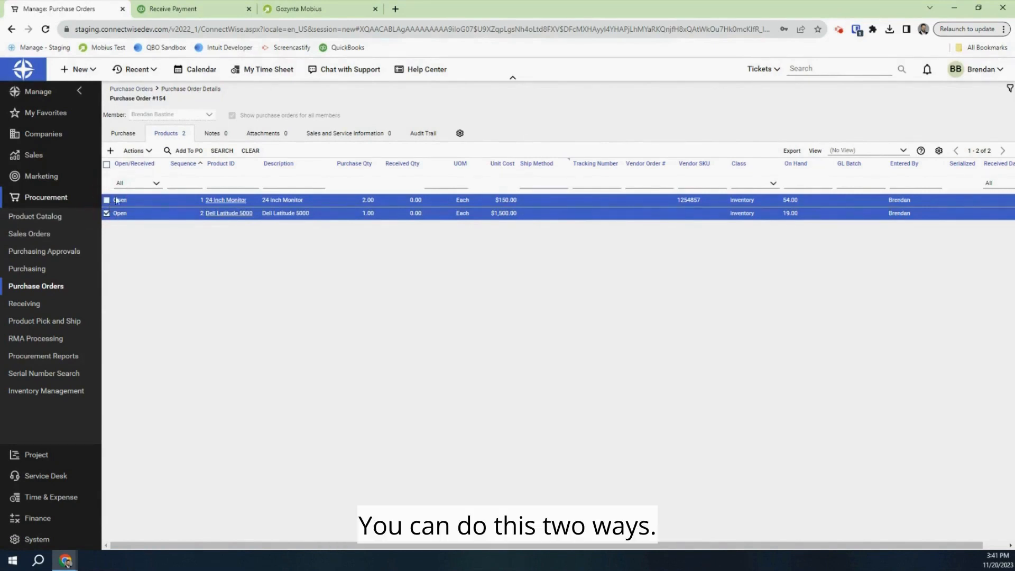
pyautogui.click(106, 200)
pyautogui.click(144, 152)
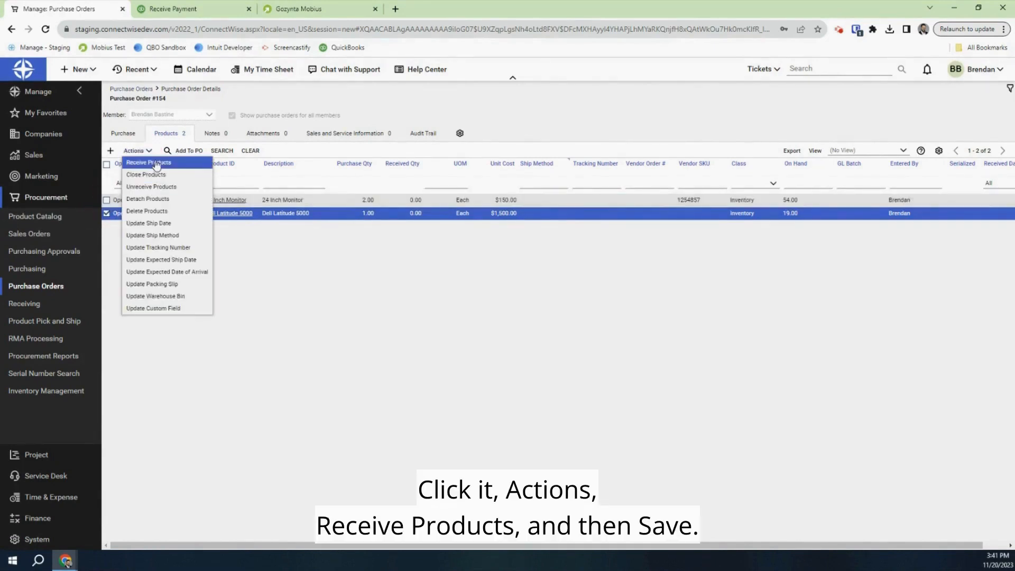
pyautogui.click(157, 164)
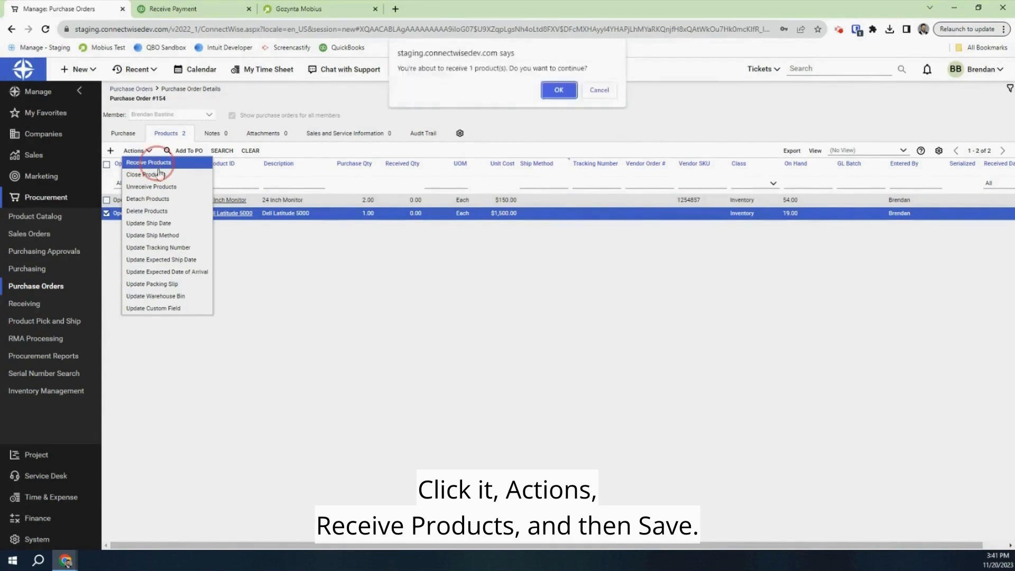
pyautogui.click(559, 90)
pyautogui.click(401, 415)
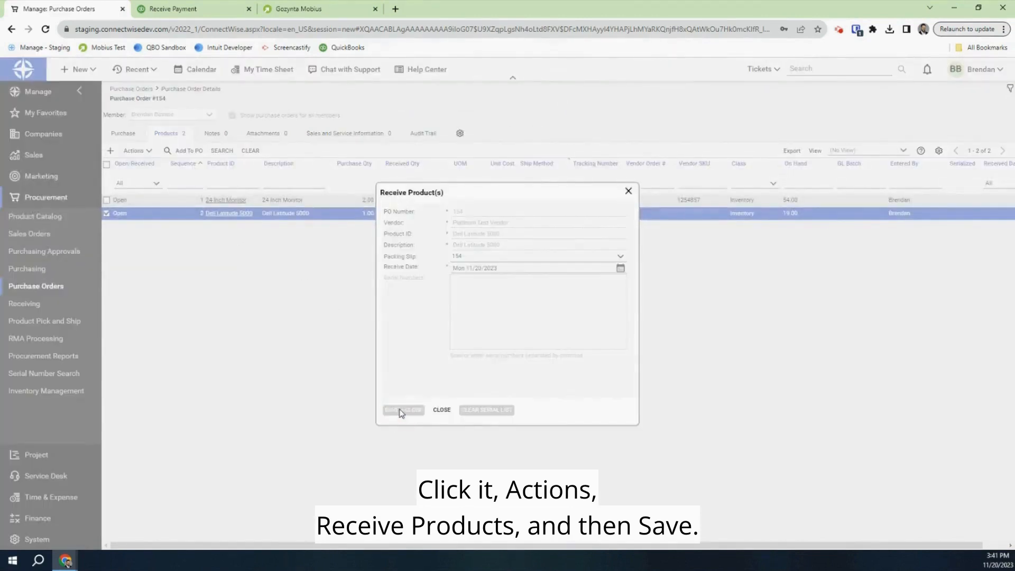
# Receive the full quantity of the 24 Inch Monitor line
pyautogui.click(225, 200)
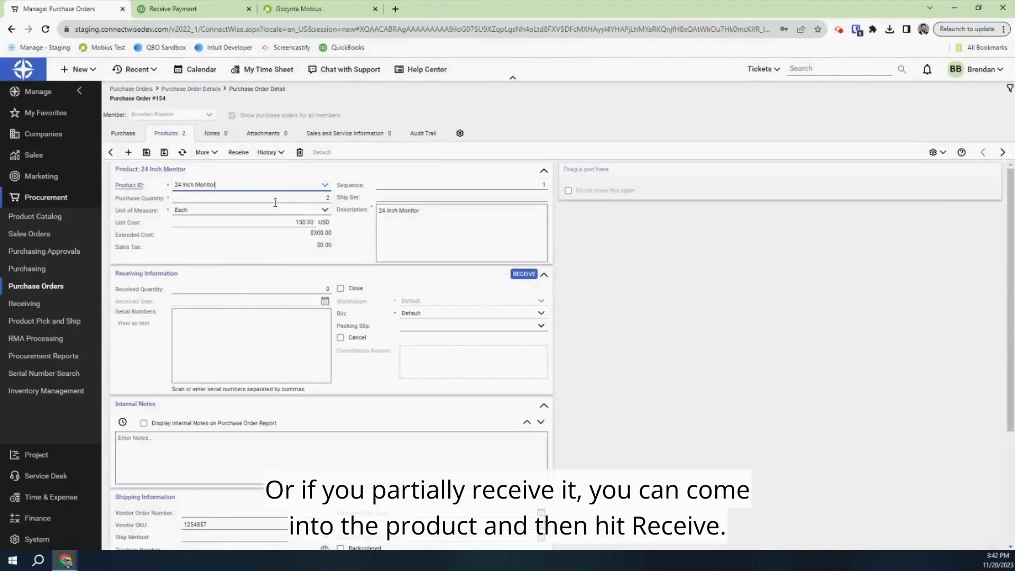
pyautogui.click(530, 276)
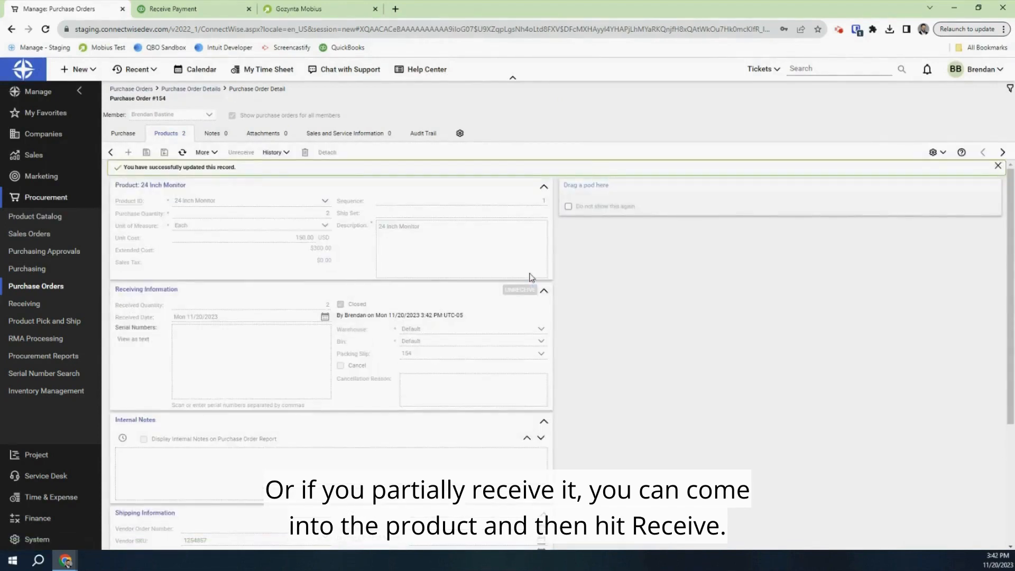
pyautogui.click(127, 132)
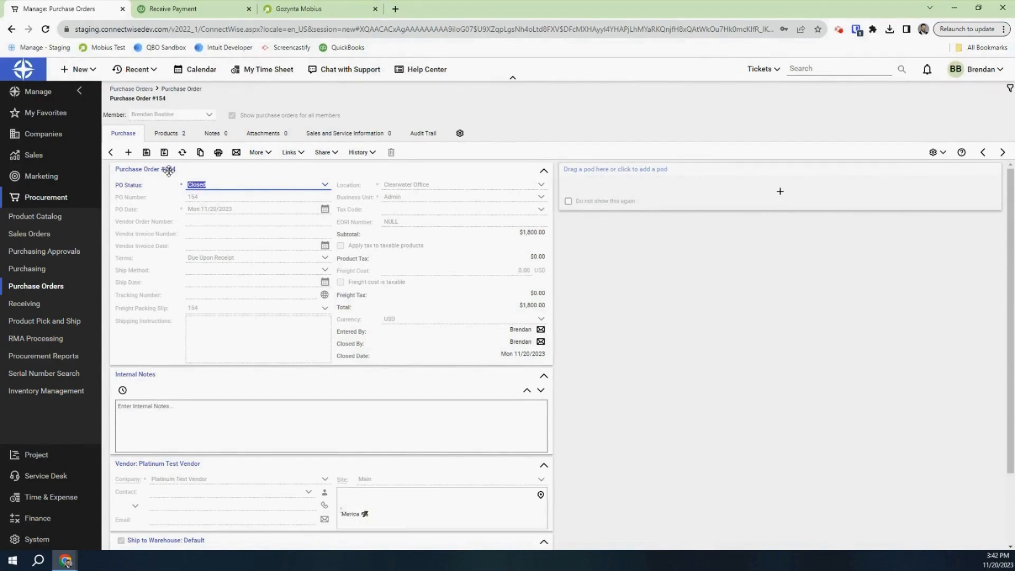
# Find PO #154 ($1,800.00) in Unposted Procurement, then return to Gozynta Mobius
pyautogui.click(46, 517)
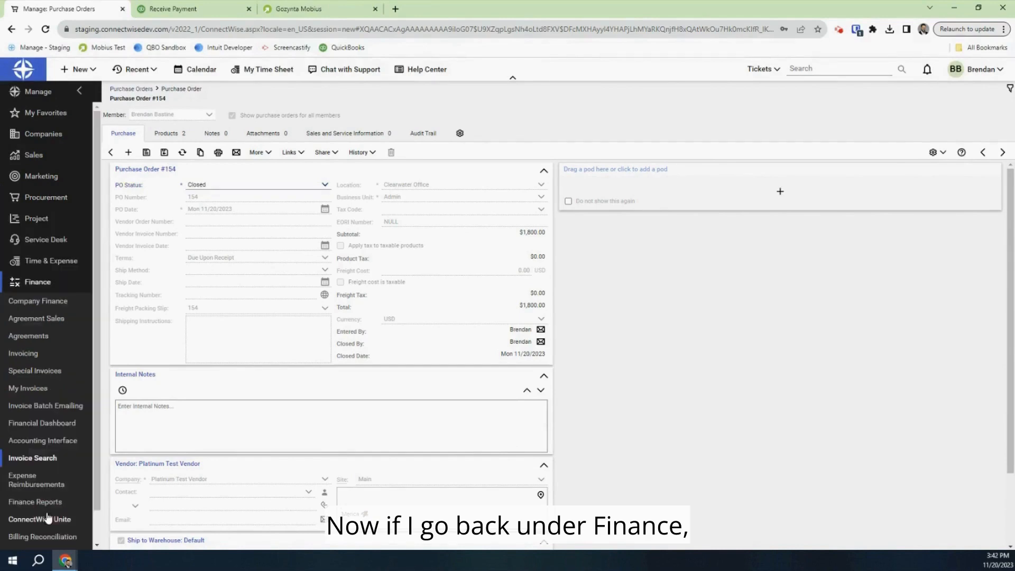
pyautogui.click(53, 440)
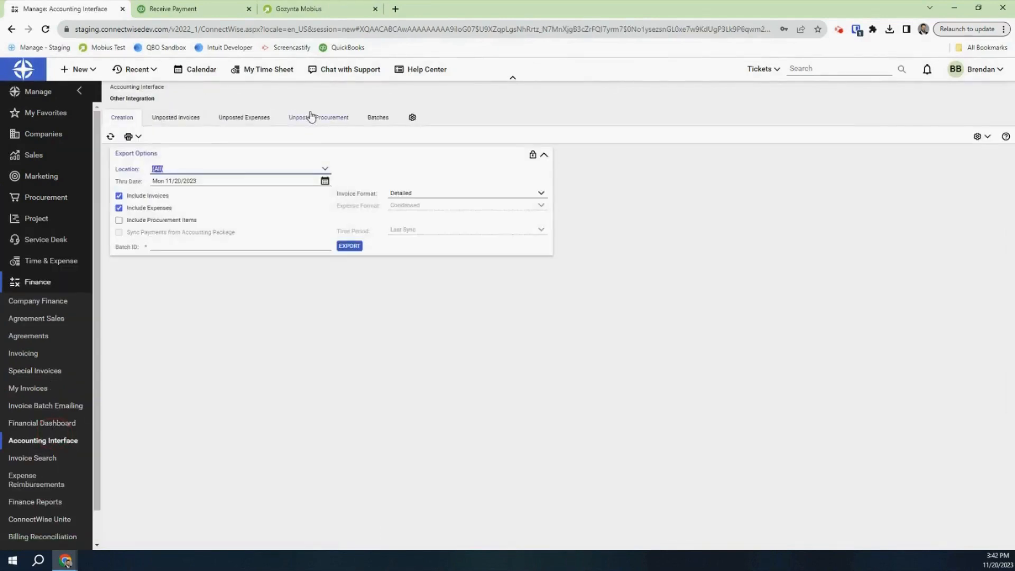
pyautogui.click(312, 118)
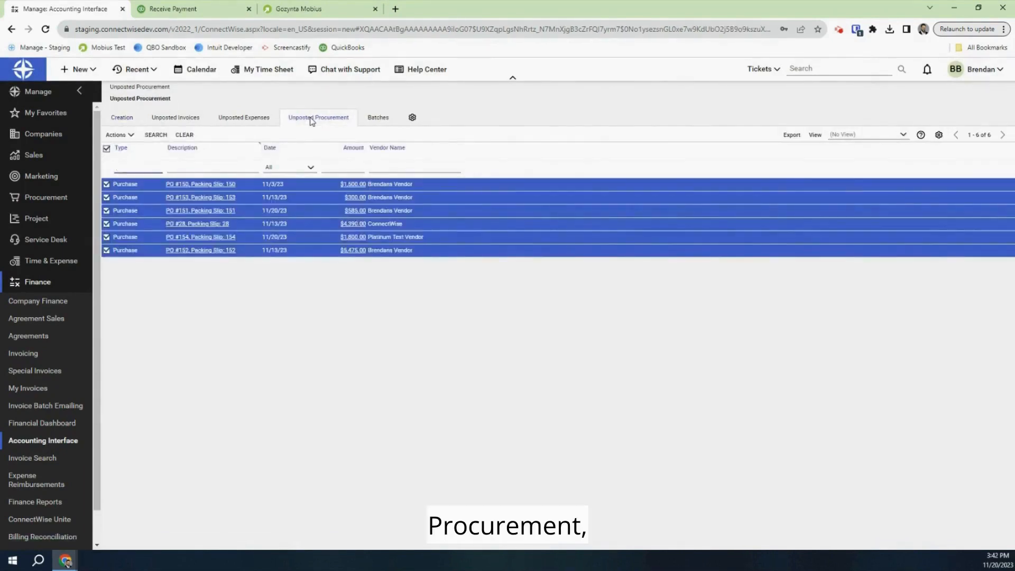
pyautogui.click(186, 238)
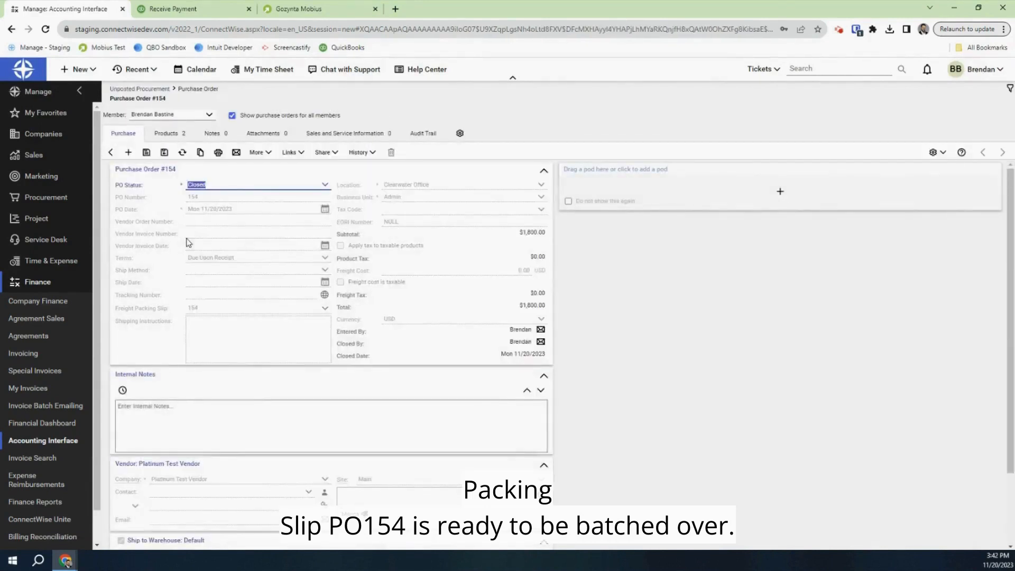
pyautogui.click(110, 153)
pyautogui.click(291, 8)
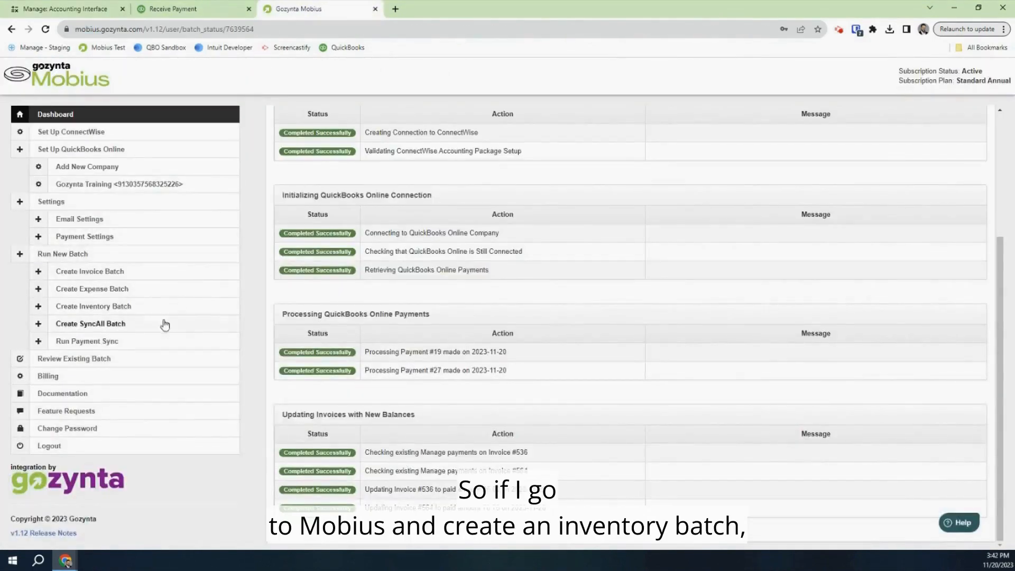
# Create an inventory batch with only PO #154 Packing Slip 154 selected and transfer it
pyautogui.click(139, 308)
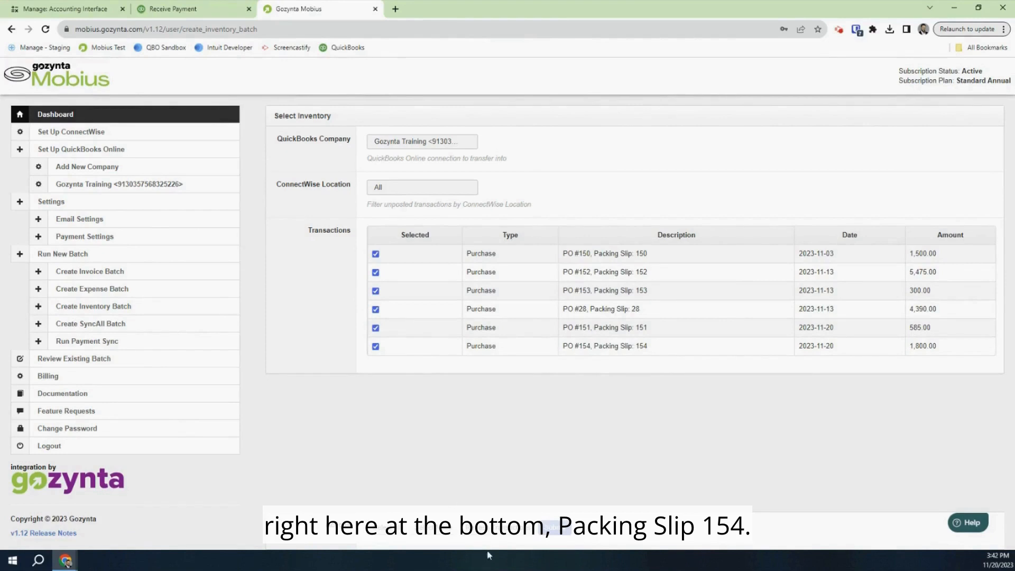
pyautogui.click(448, 533)
pyautogui.click(379, 349)
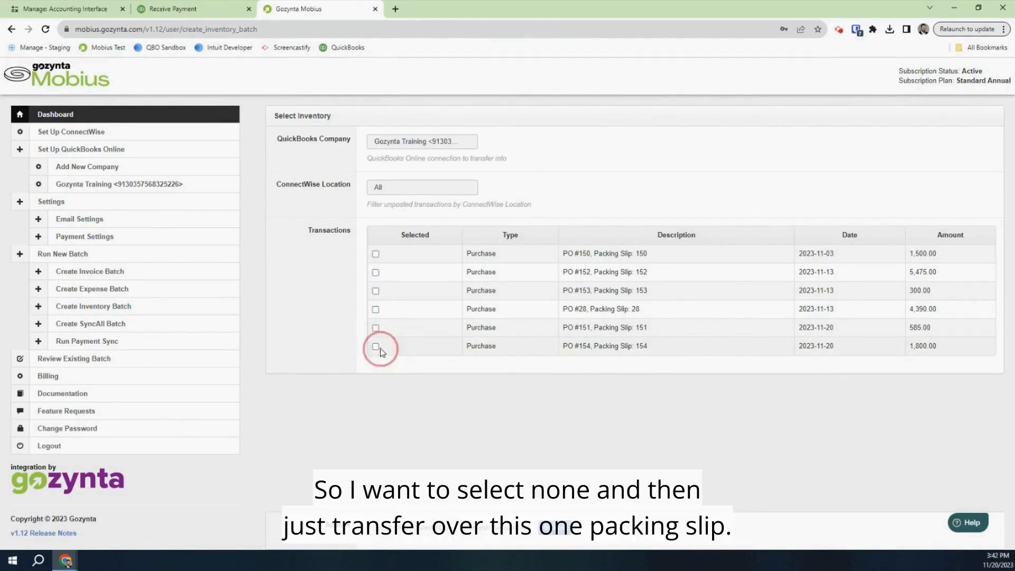
pyautogui.click(376, 347)
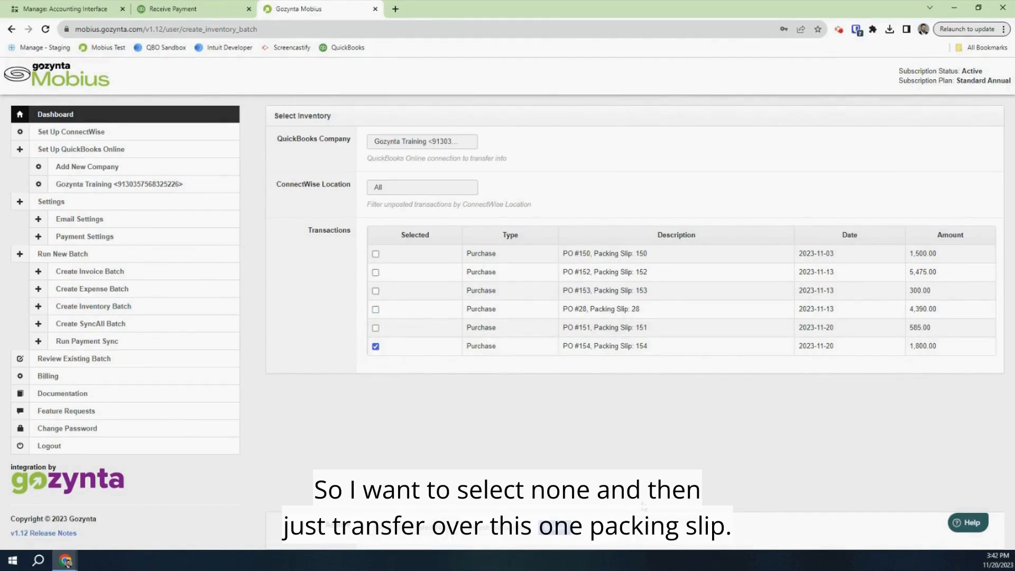
pyautogui.click(559, 529)
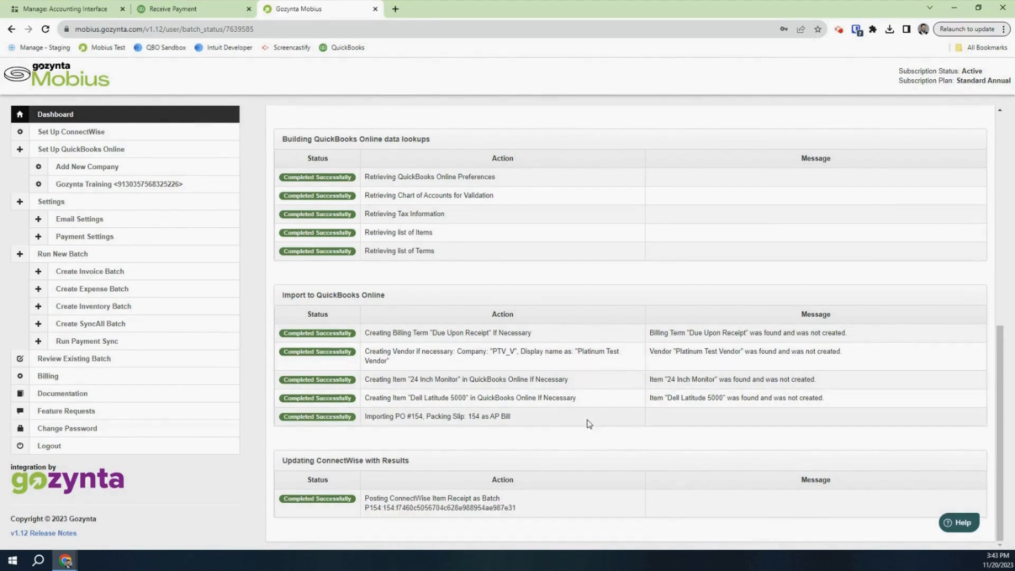
# In QuickBooks Online, open Expenses > Bills to see the unpaid $1,800.00 Platinum Test Vendor bill
pyautogui.click(171, 12)
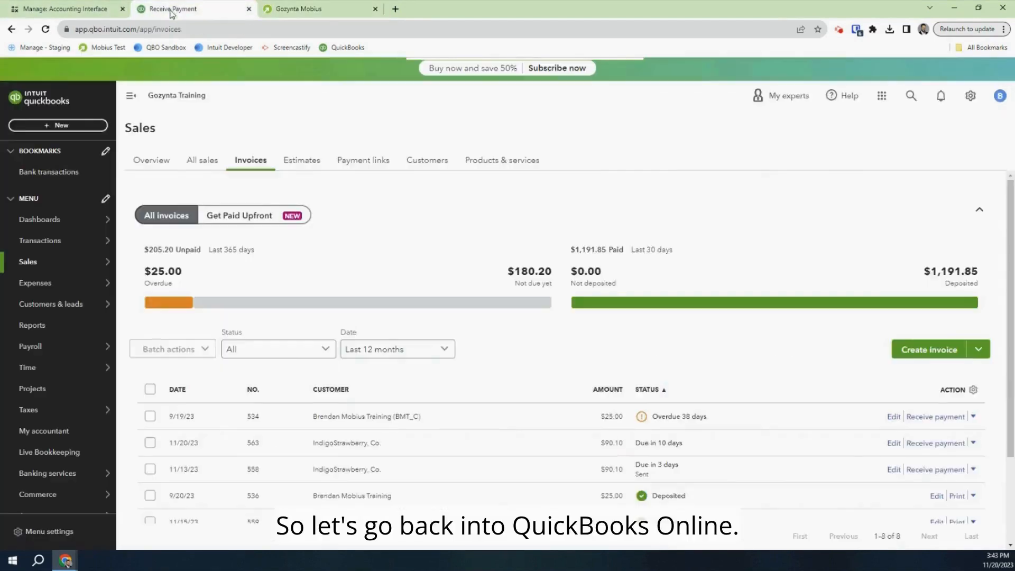
pyautogui.moveTo(86, 281)
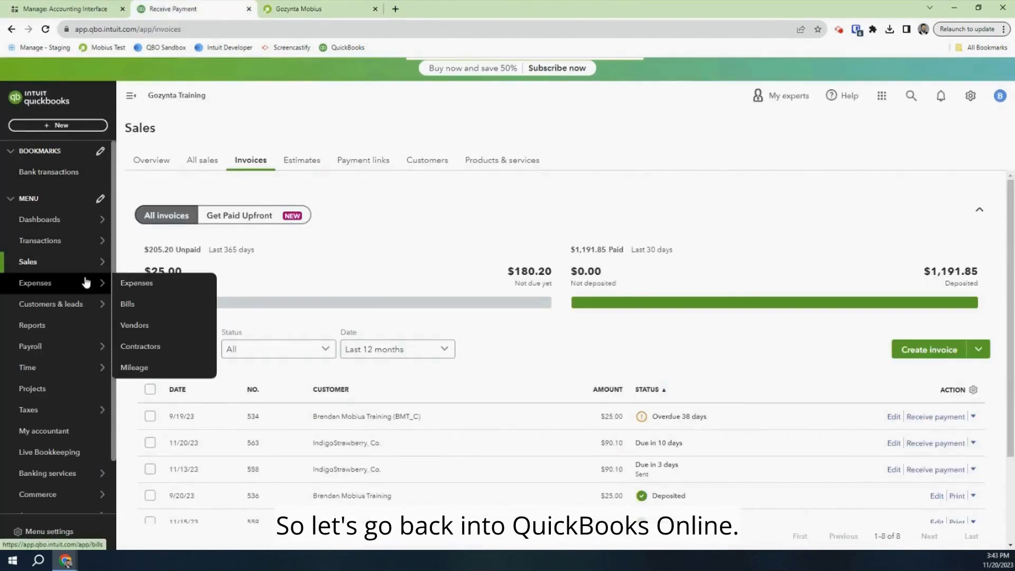
pyautogui.click(86, 282)
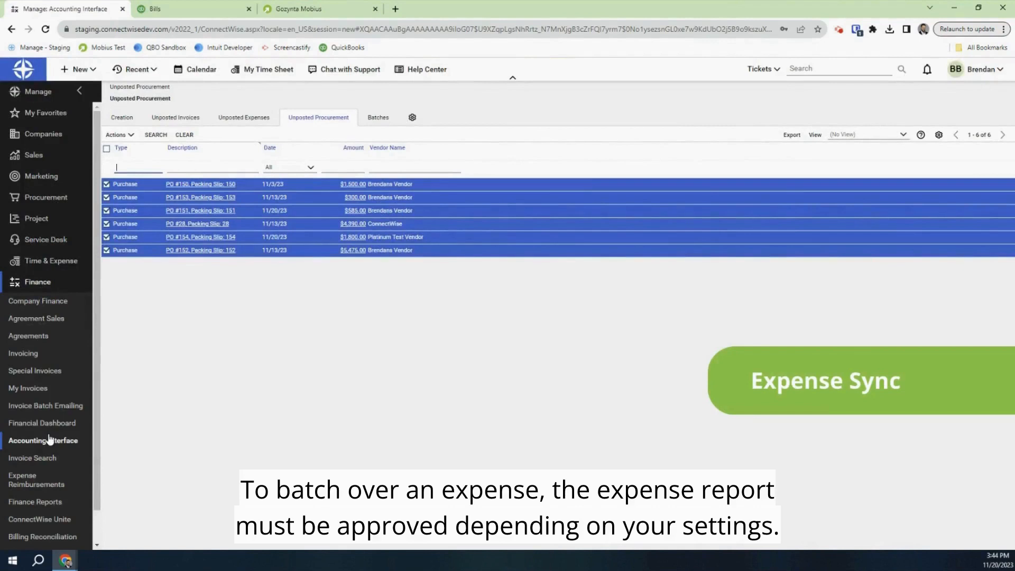
pyautogui.scroll(-1, 50, 440)
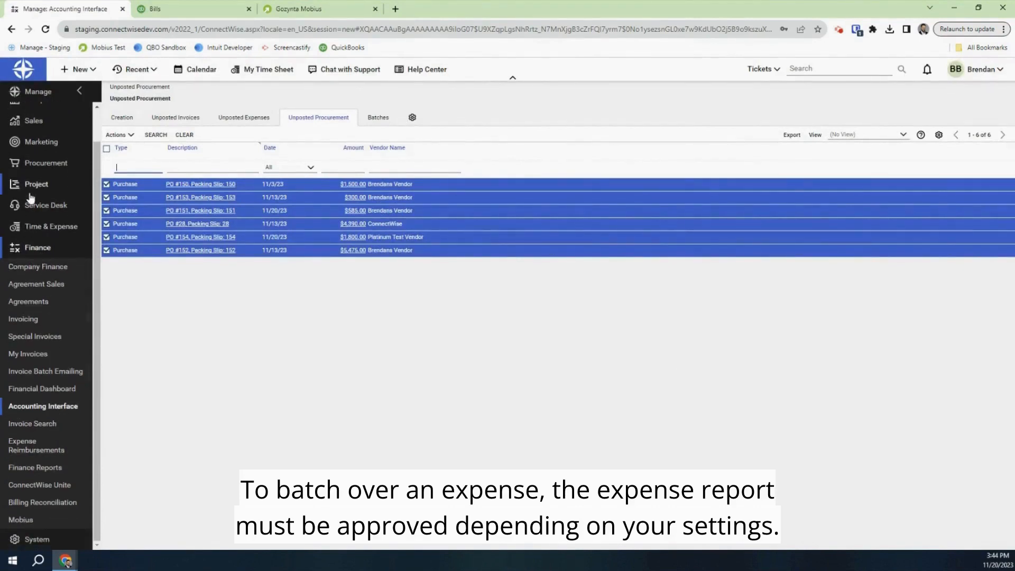
# Check unposted expenses, then list expense reports pending approval for all members
pyautogui.click(242, 117)
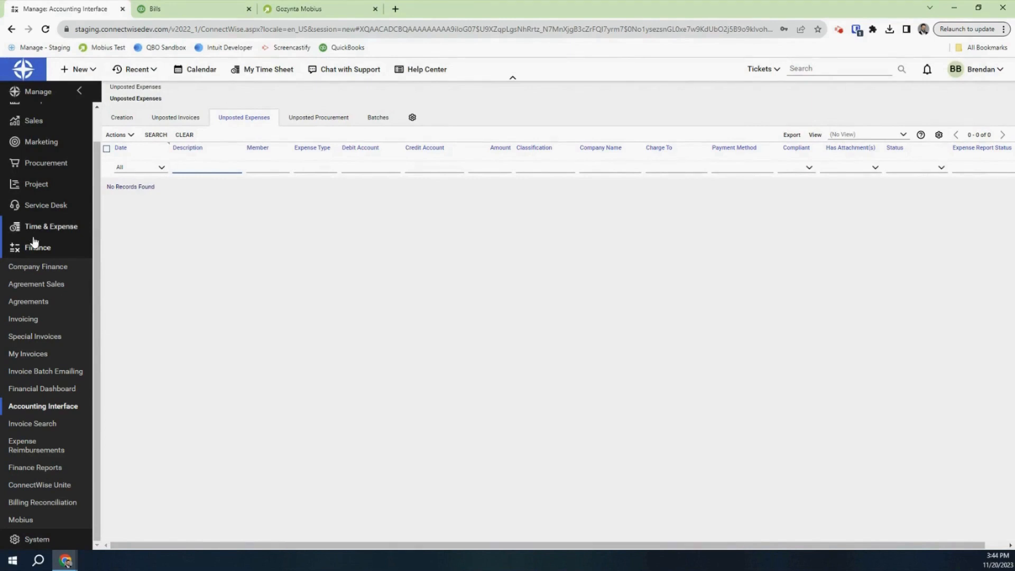
pyautogui.scroll(1, 35, 260)
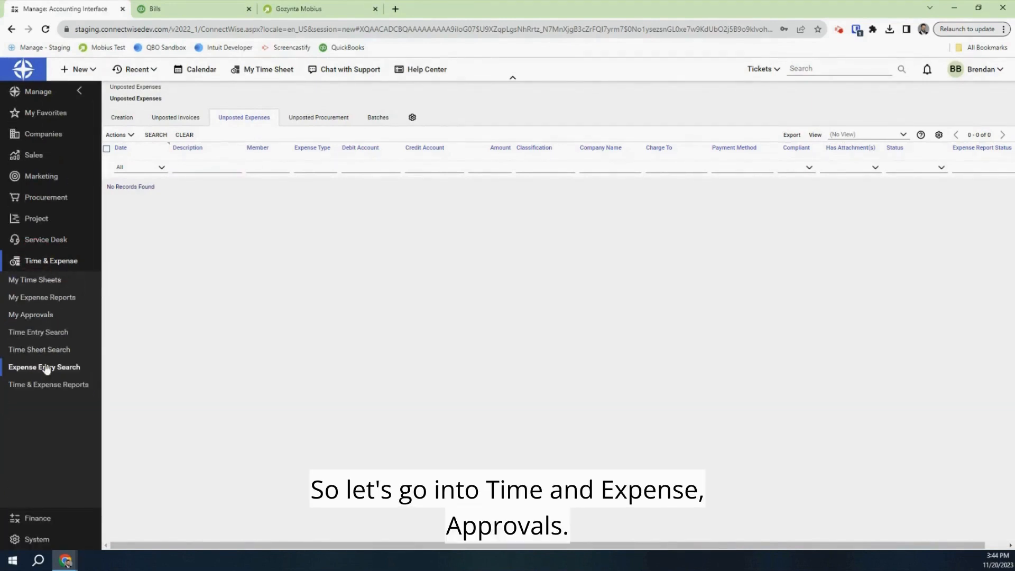
pyautogui.click(41, 315)
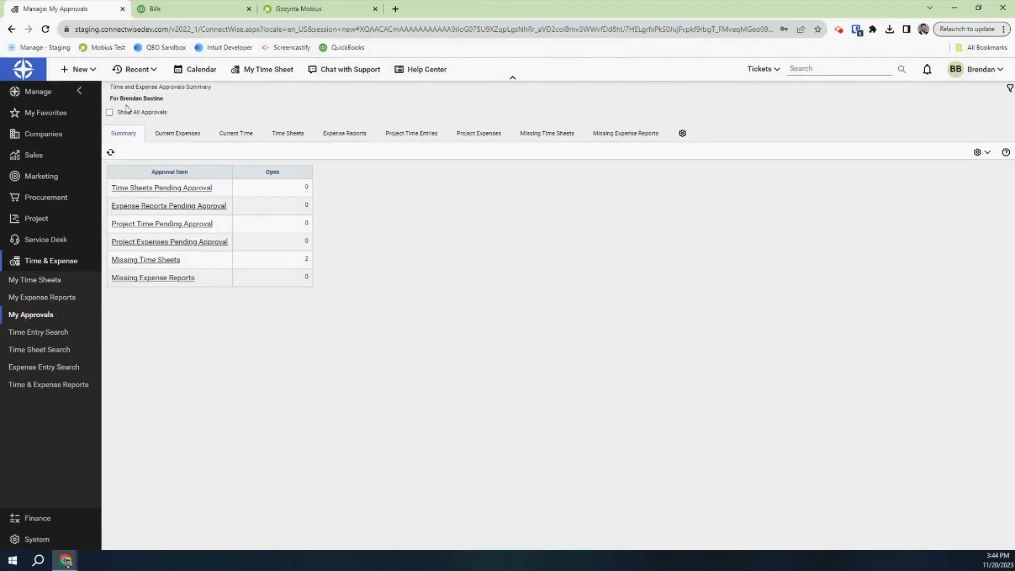
pyautogui.click(110, 112)
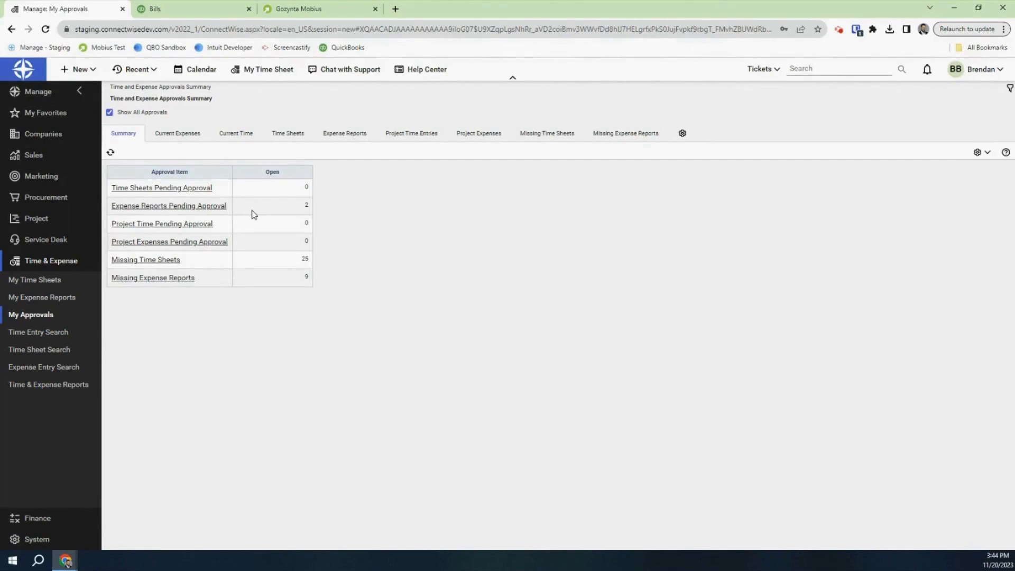
pyautogui.click(182, 204)
pyautogui.click(182, 204)
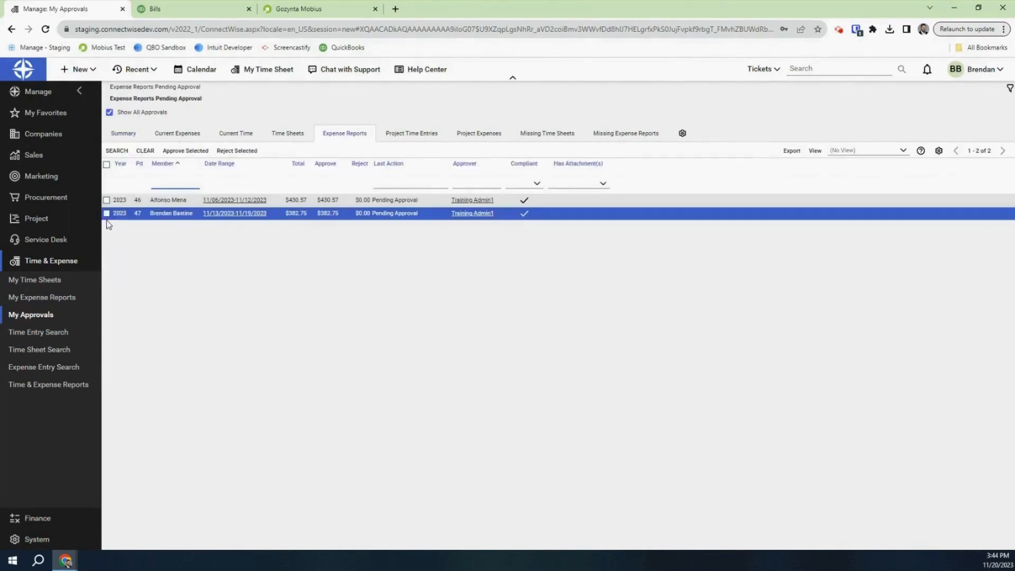
# Approve both pending expense reports, $430.57 and $382.75
pyautogui.click(107, 213)
pyautogui.click(106, 200)
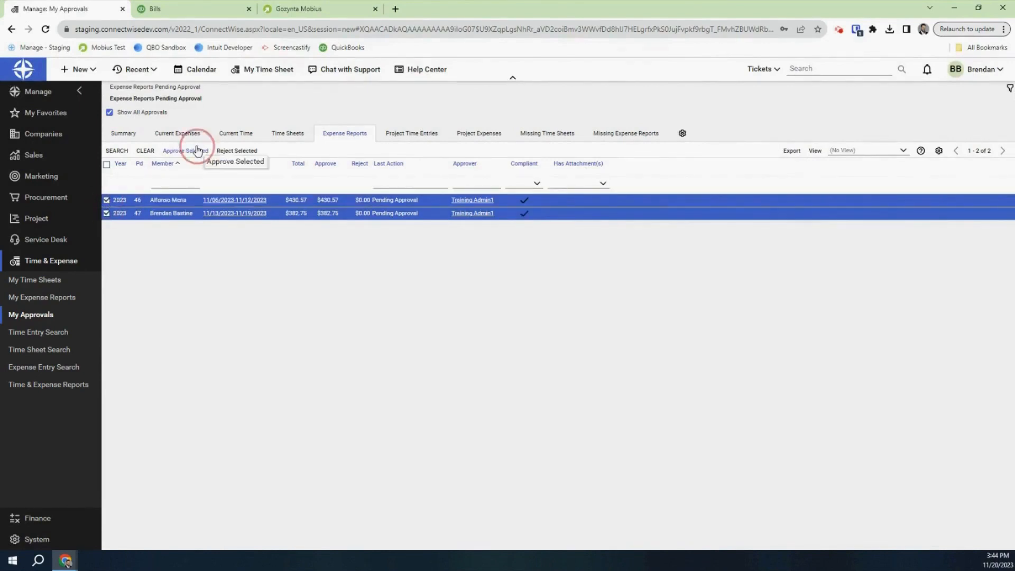
pyautogui.click(196, 151)
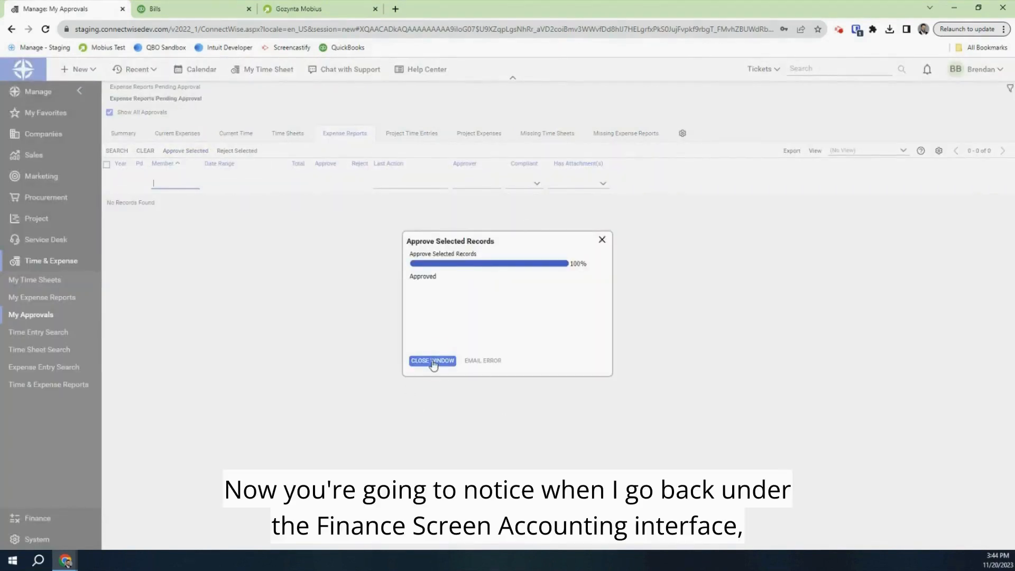
pyautogui.click(432, 361)
pyautogui.click(46, 519)
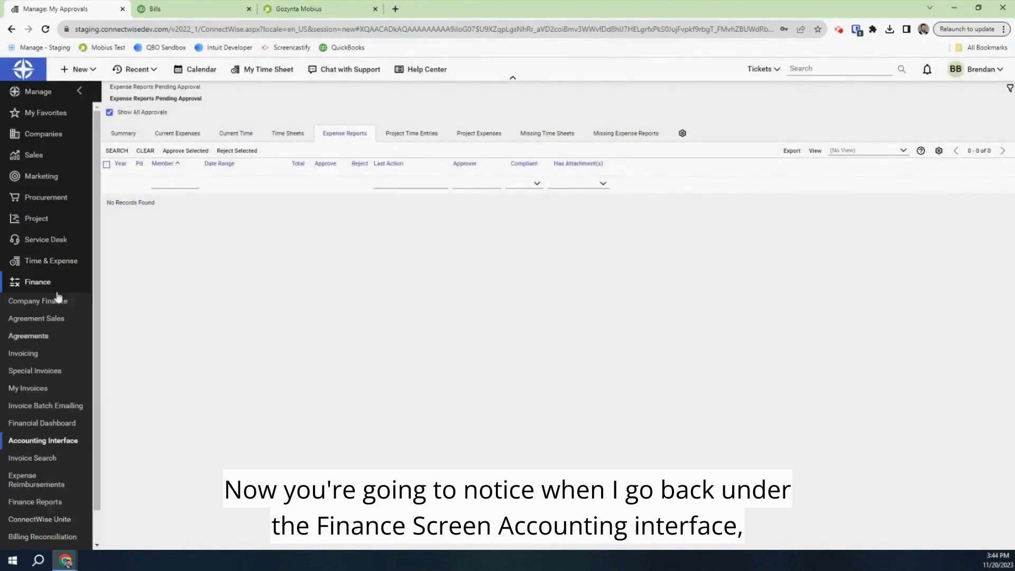
# Review the four approved expenses under Unposted Expenses, then return to the Mobius batch page
pyautogui.click(70, 450)
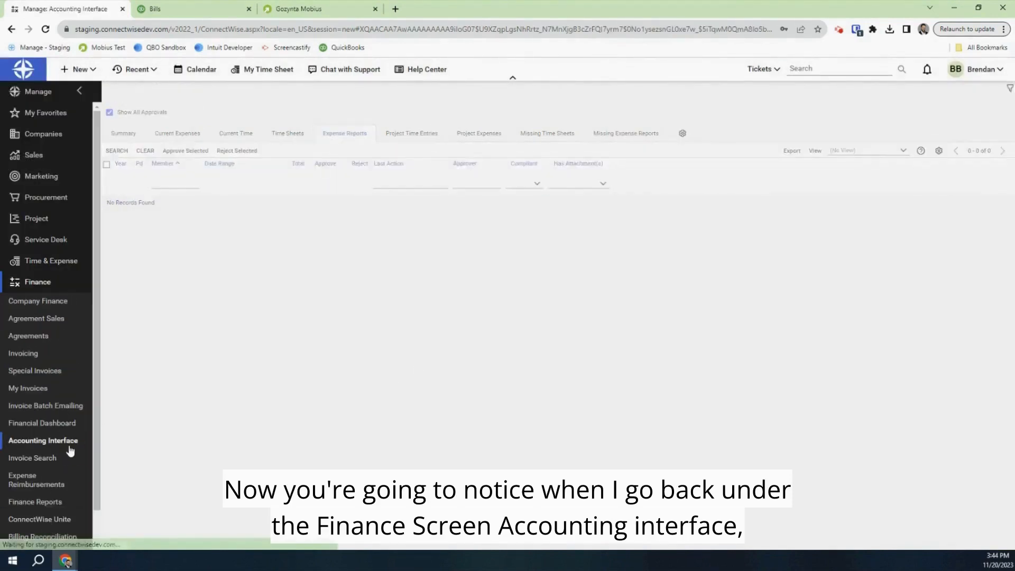
pyautogui.click(229, 115)
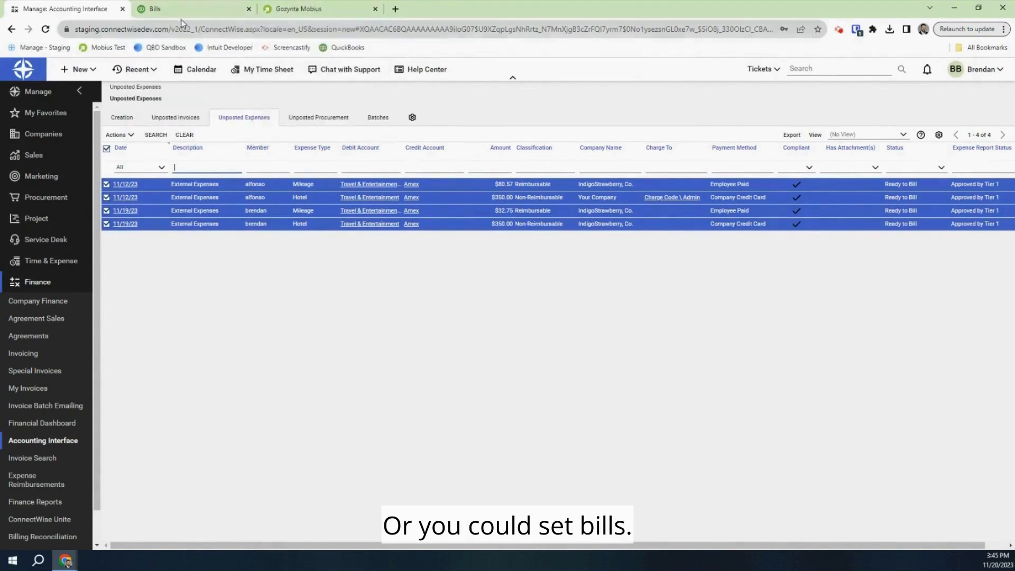
pyautogui.click(217, 15)
pyautogui.click(332, 9)
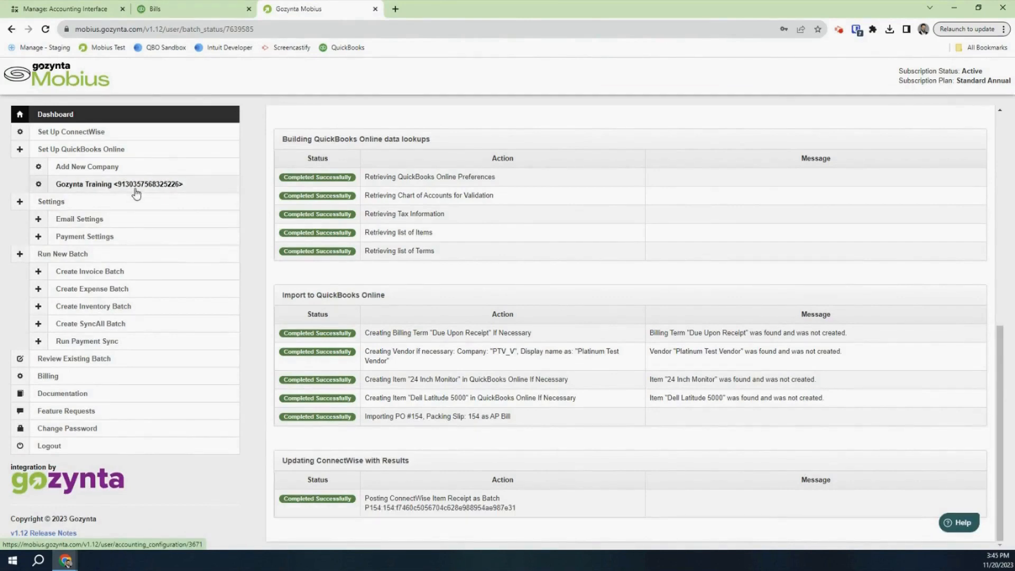
# Create an expense batch with all four ConnectWise expenses checked and submit it
pyautogui.click(118, 291)
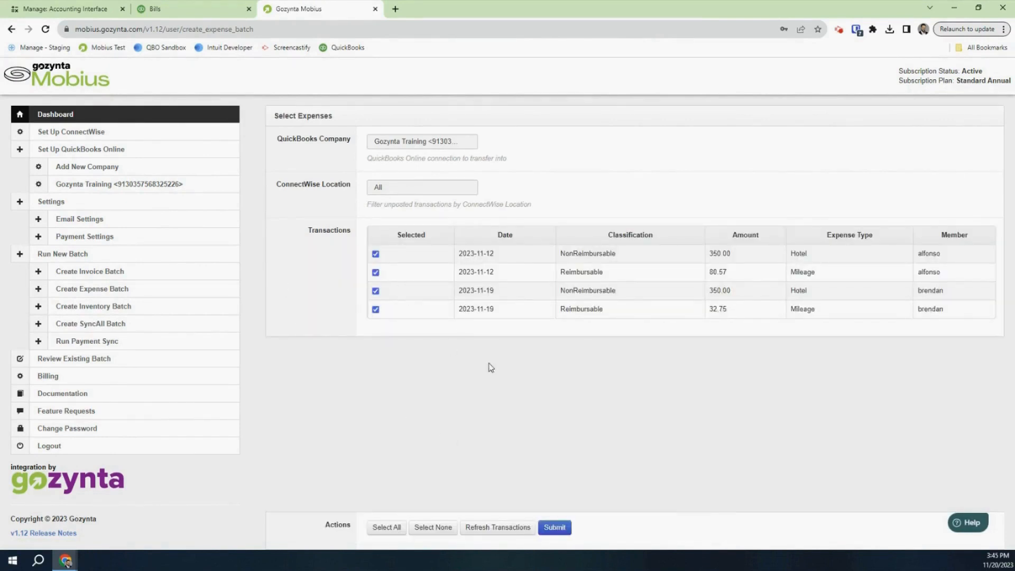
pyautogui.click(569, 532)
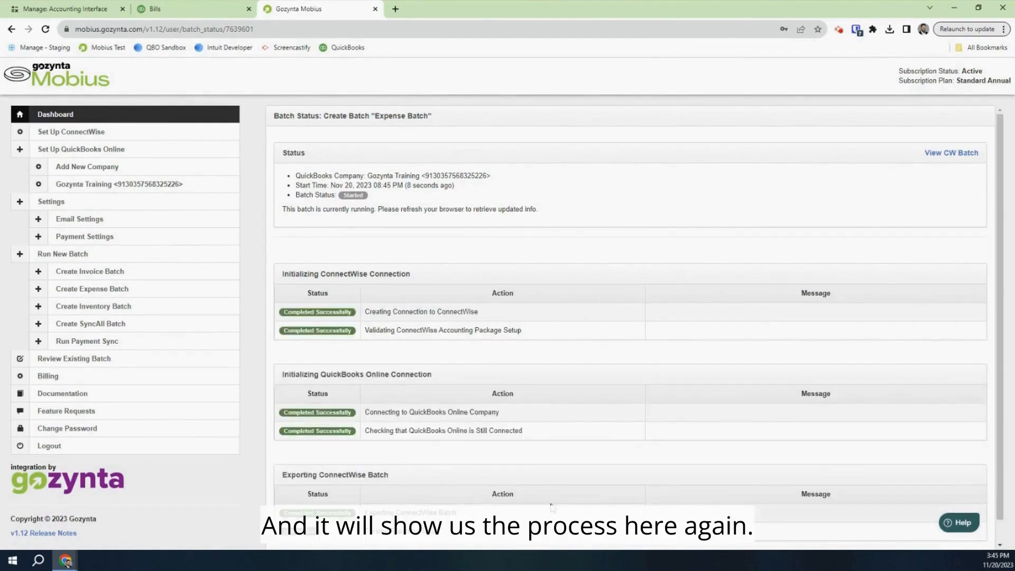
# Confirm each step of the expense batch succeeded, then view QuickBooks Expenses showing entries 4467 and 4465
pyautogui.scroll(-1, 551, 504)
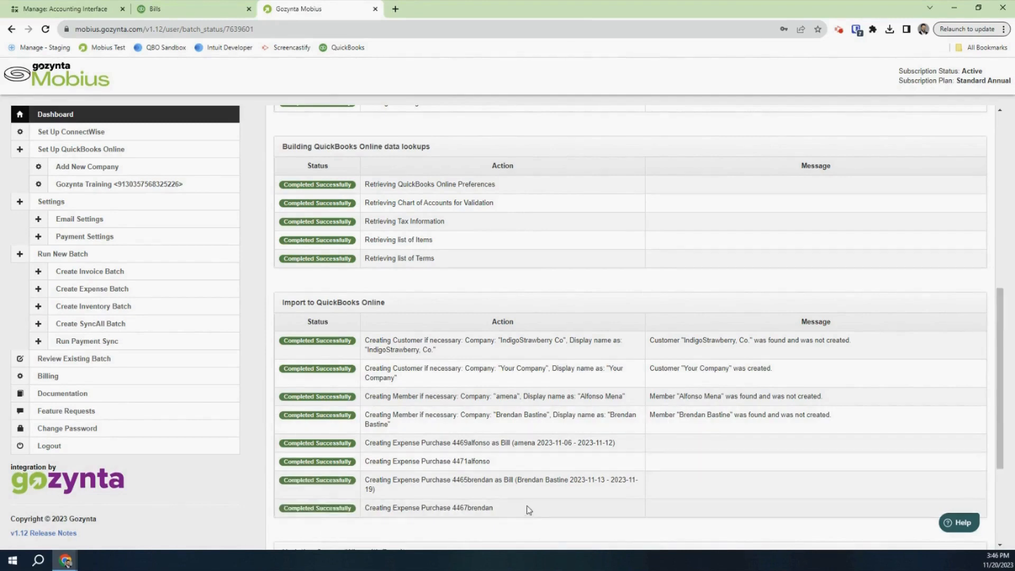
pyautogui.scroll(-3, 532, 517)
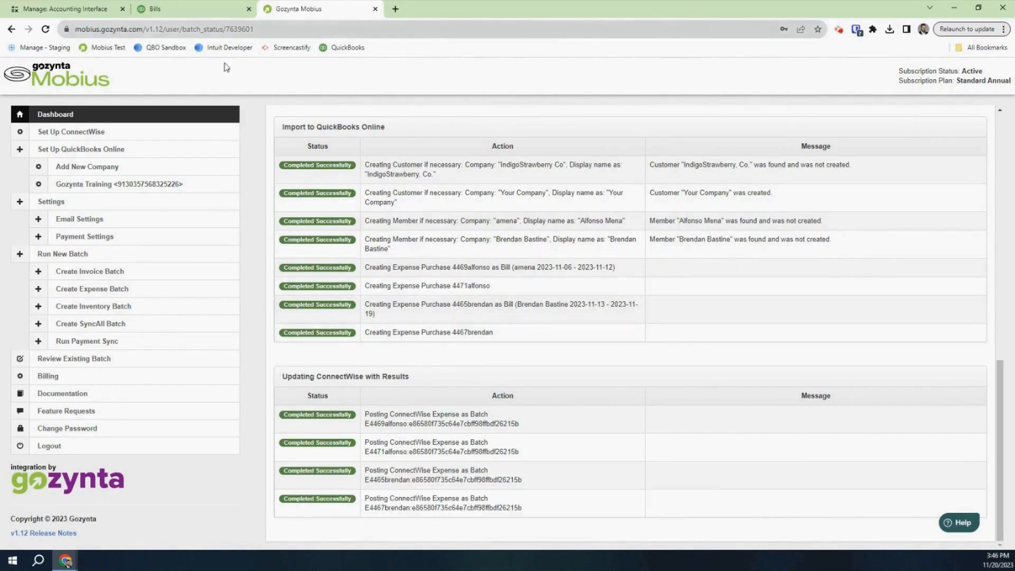
pyautogui.click(209, 16)
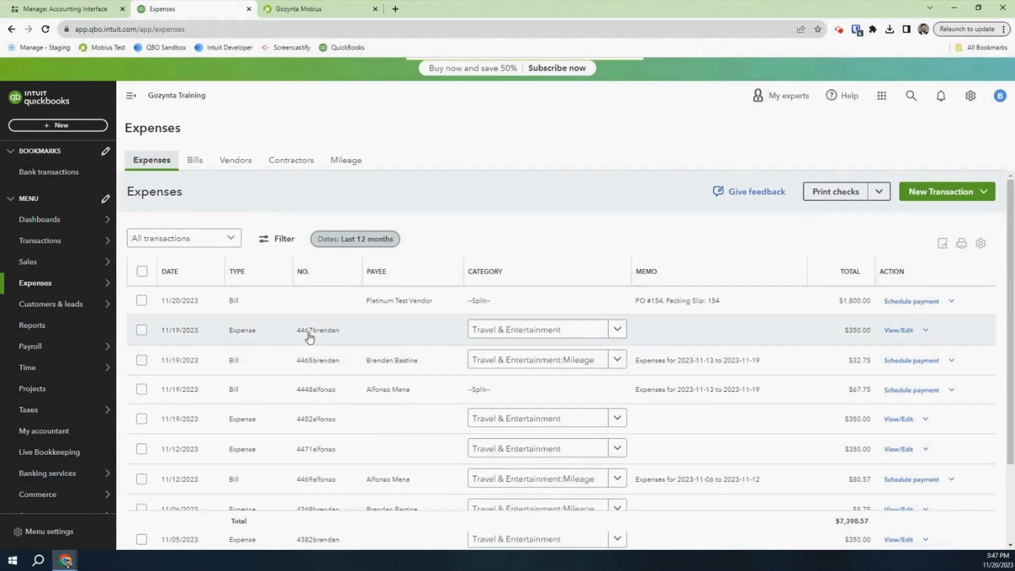
# Review the imported 11/12/2023 entries 4469 ($80.57 bill) and 4471 ($350.00) in QuickBooks Expenses
pyautogui.scroll(-2, 310, 337)
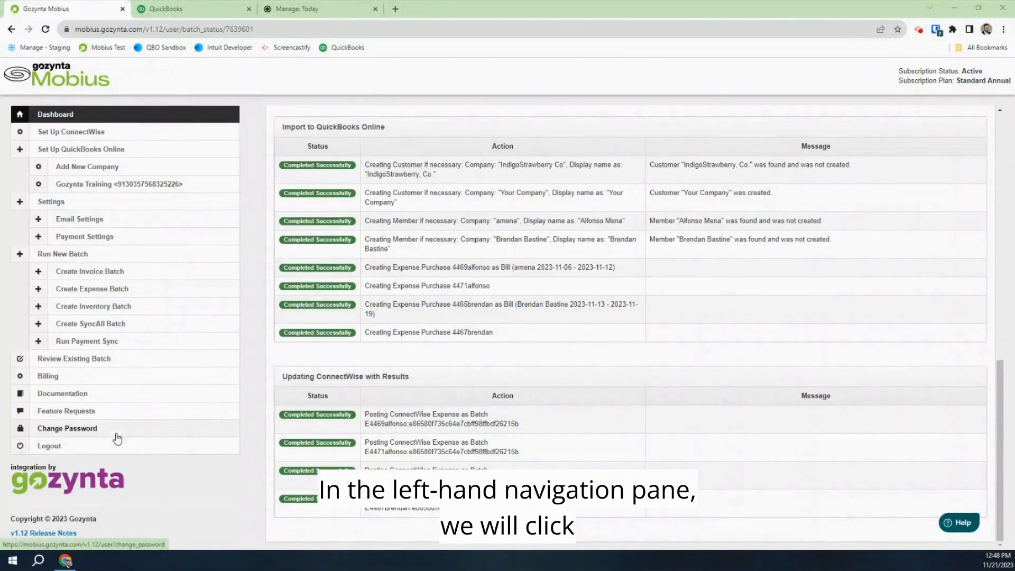
# Show the Most Recent Batches list, including the Nov 20 expense batch marked Finished with Error
pyautogui.click(96, 366)
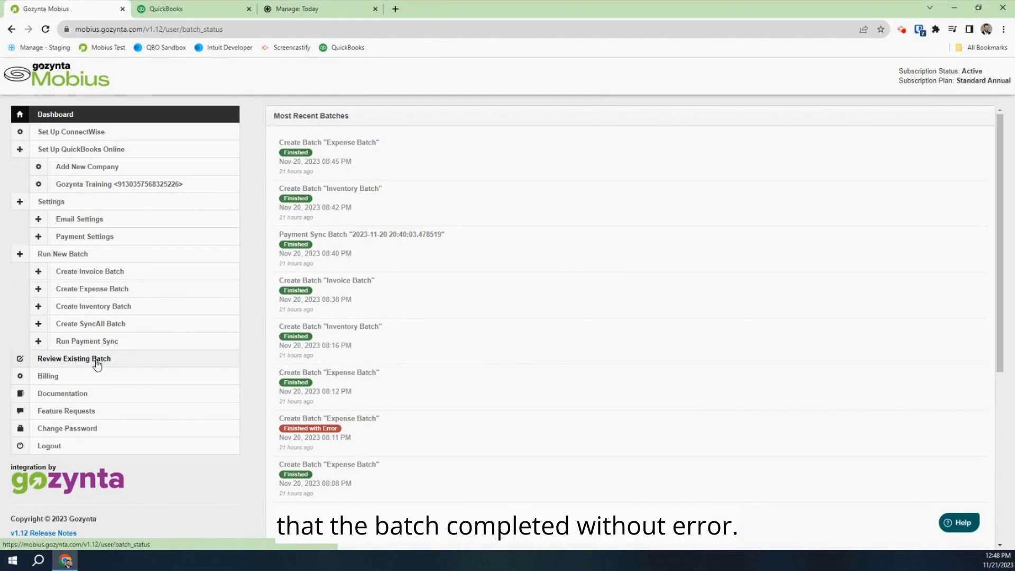
# Open the errored Nov 20 expense batch and review the failed vendor creation and Expense Purchase 4448
pyautogui.click(288, 438)
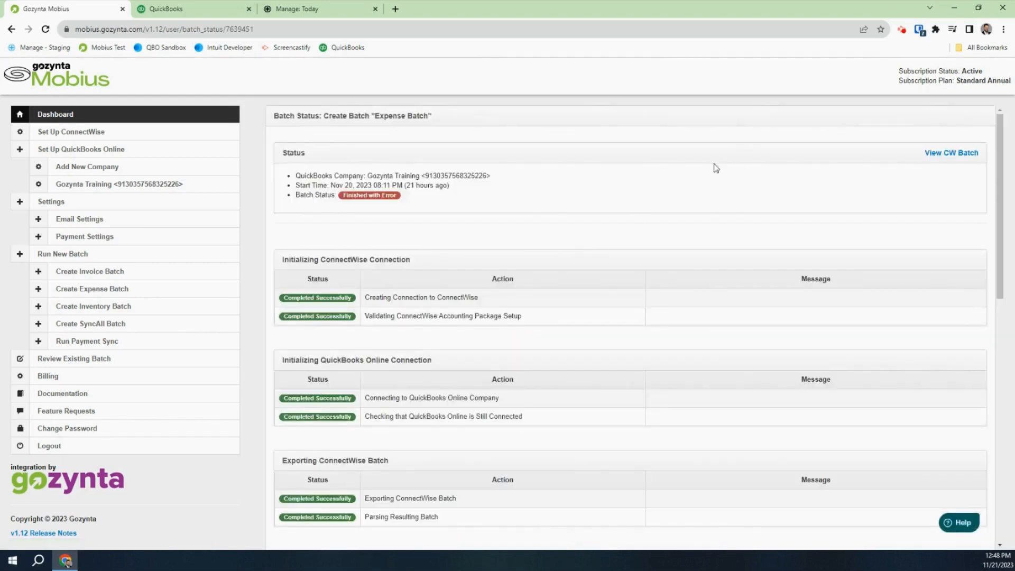
pyautogui.scroll(-7, 652, 395)
pyautogui.scroll(-2, 653, 396)
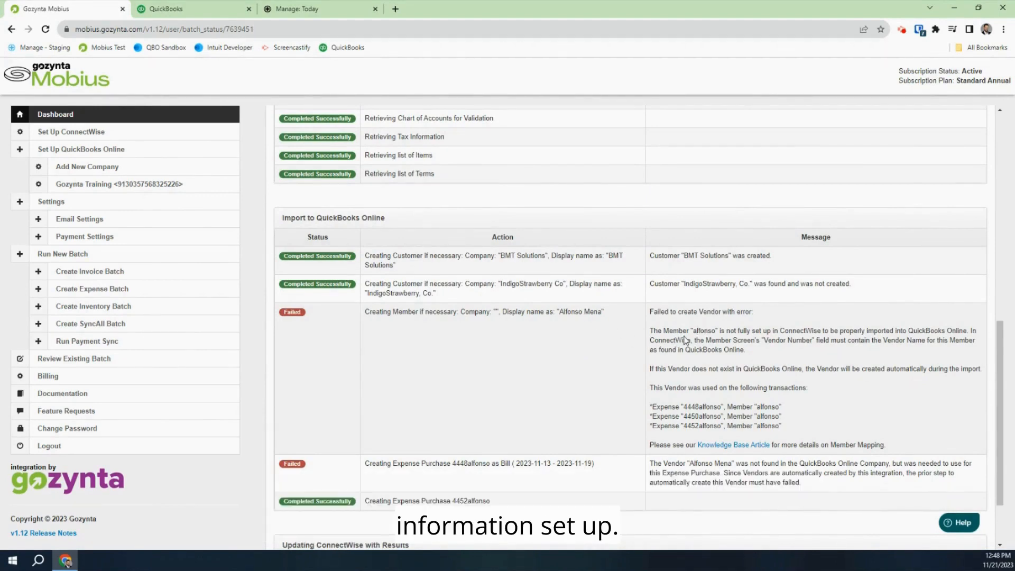
pyautogui.moveTo(664, 444); pyautogui.dragTo(826, 445)
pyautogui.click(840, 454)
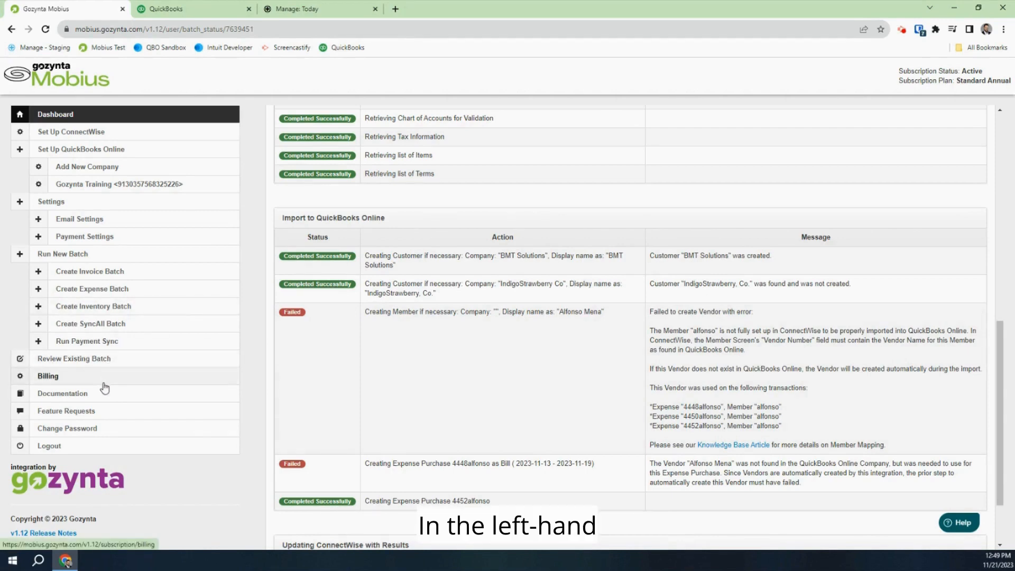
# Open the Mobius for QuickBooks Online support articles and browse Troubleshooting, error-help and Best Practices
pyautogui.click(102, 398)
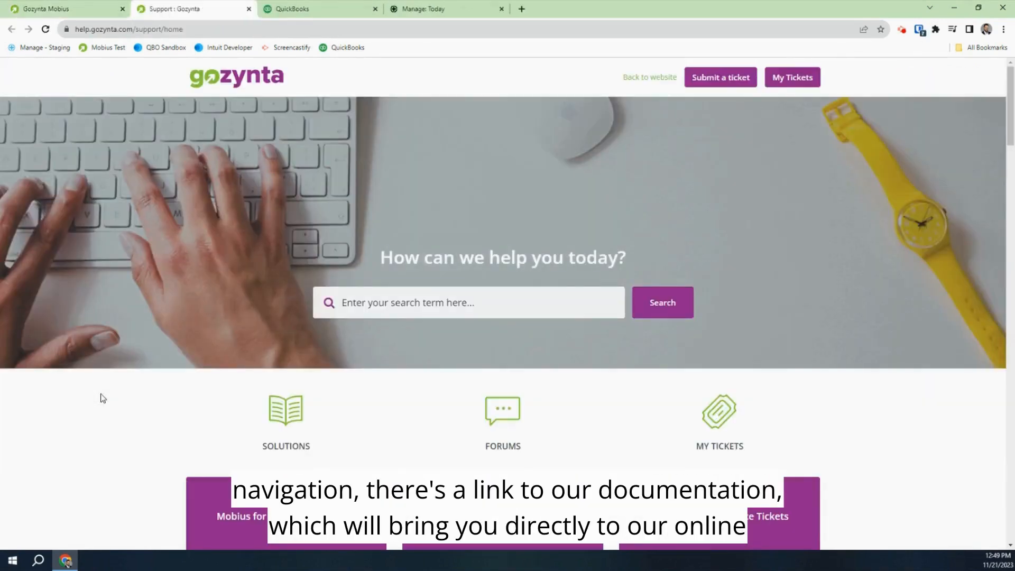
pyautogui.scroll(-3, 305, 406)
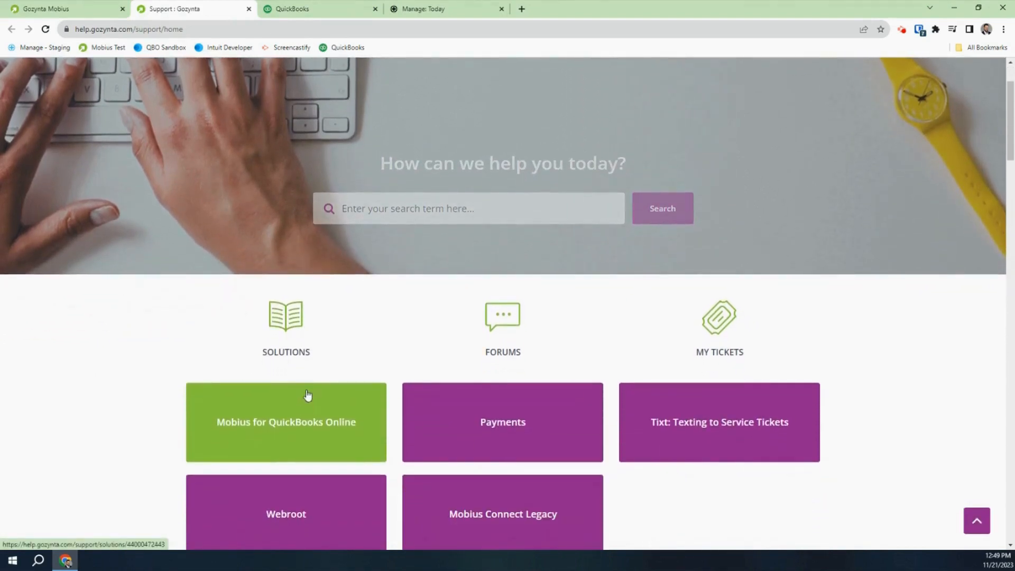
pyautogui.click(285, 436)
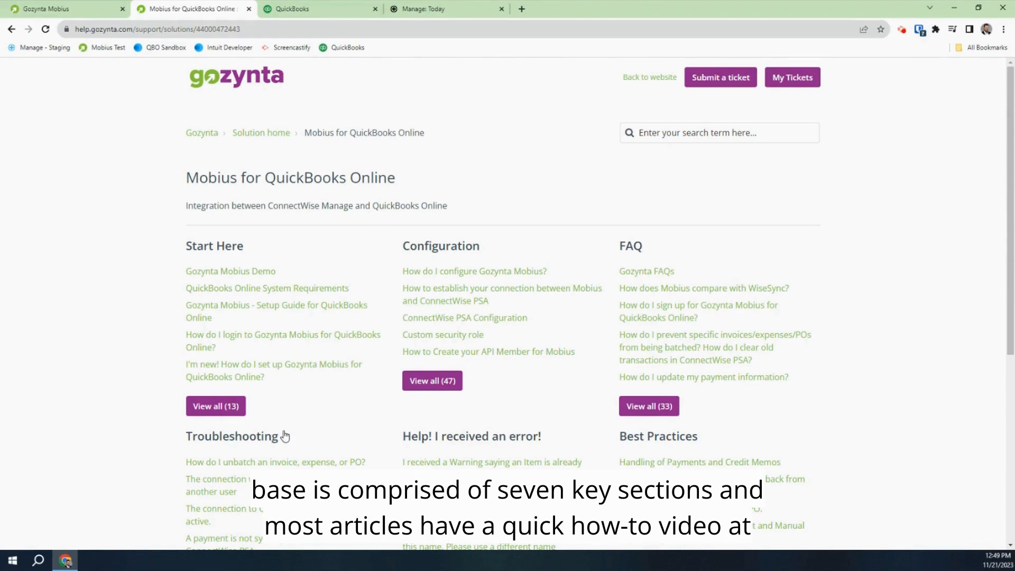
pyautogui.scroll(-2, 415, 273)
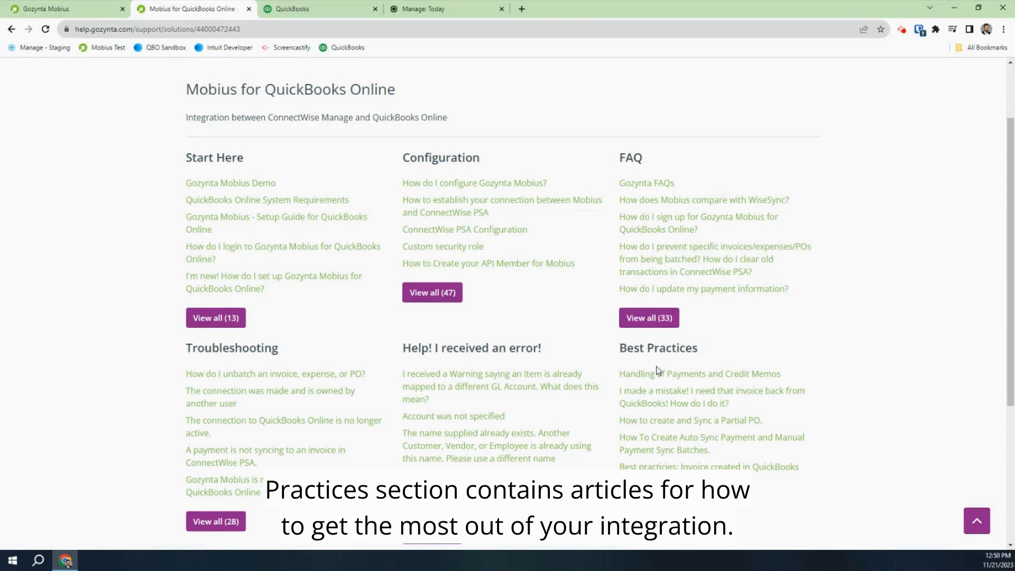
pyautogui.scroll(-4, 465, 412)
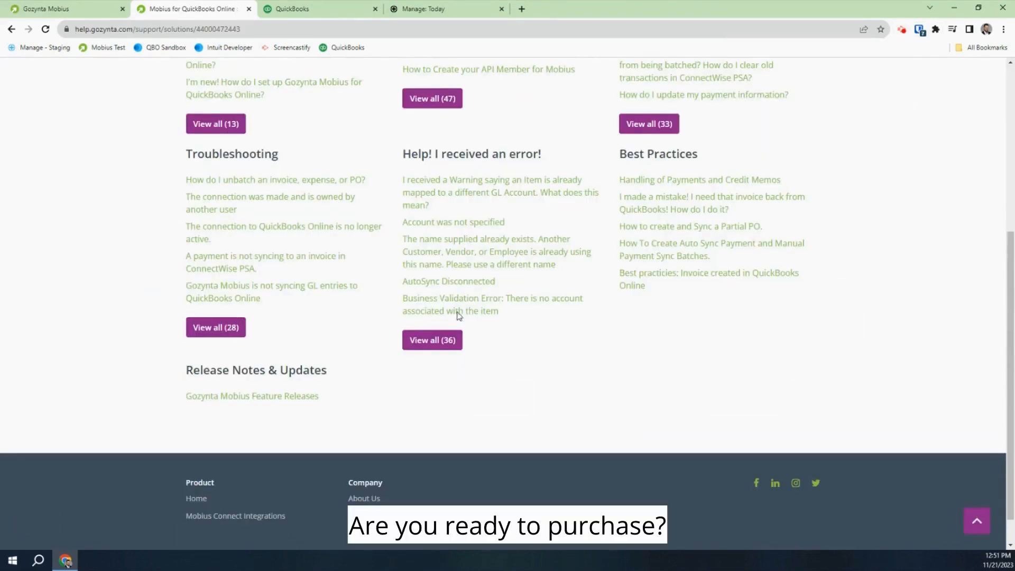
# Load gozynta.com/mobius and show Mobius pricing: Lite $125/mo and Standard $200/mo
pyautogui.click(411, 25)
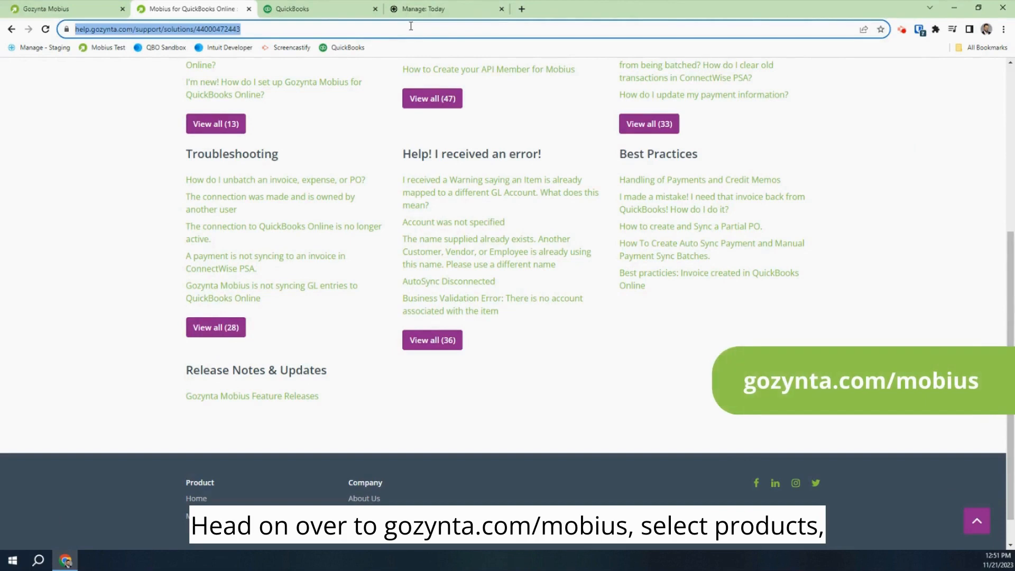
pyautogui.write('go')
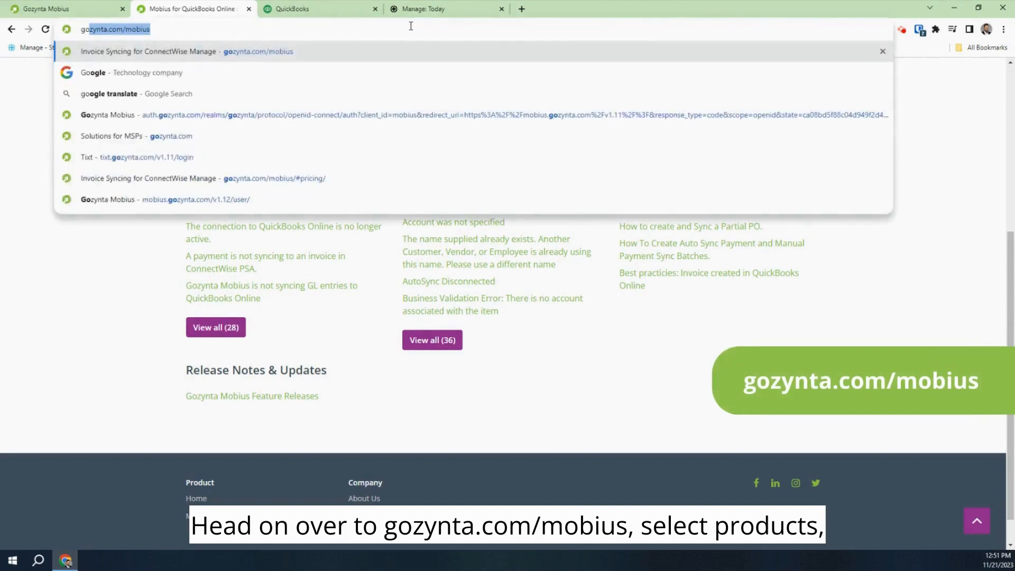
pyautogui.write('zy')
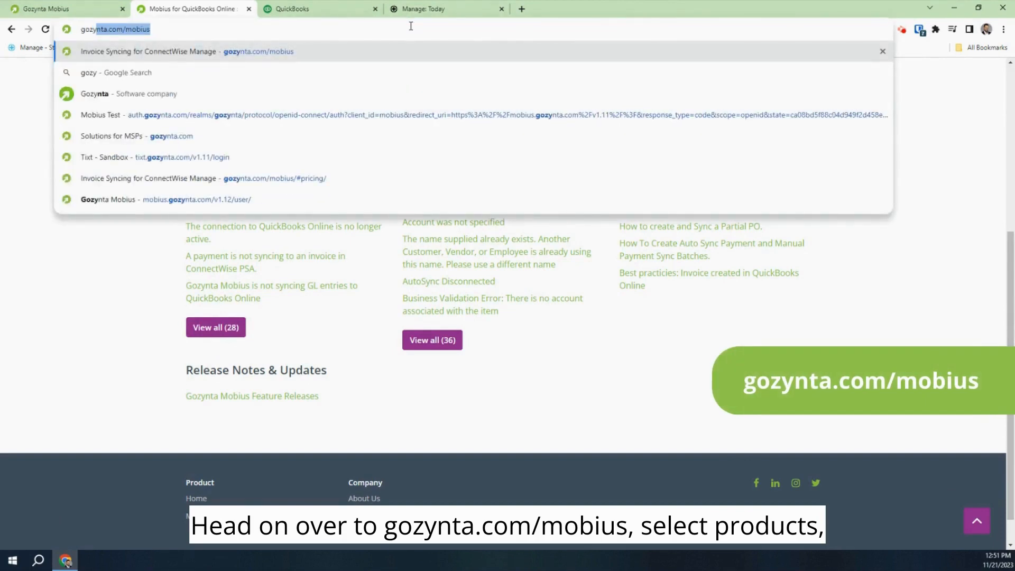
pyautogui.press('Return')
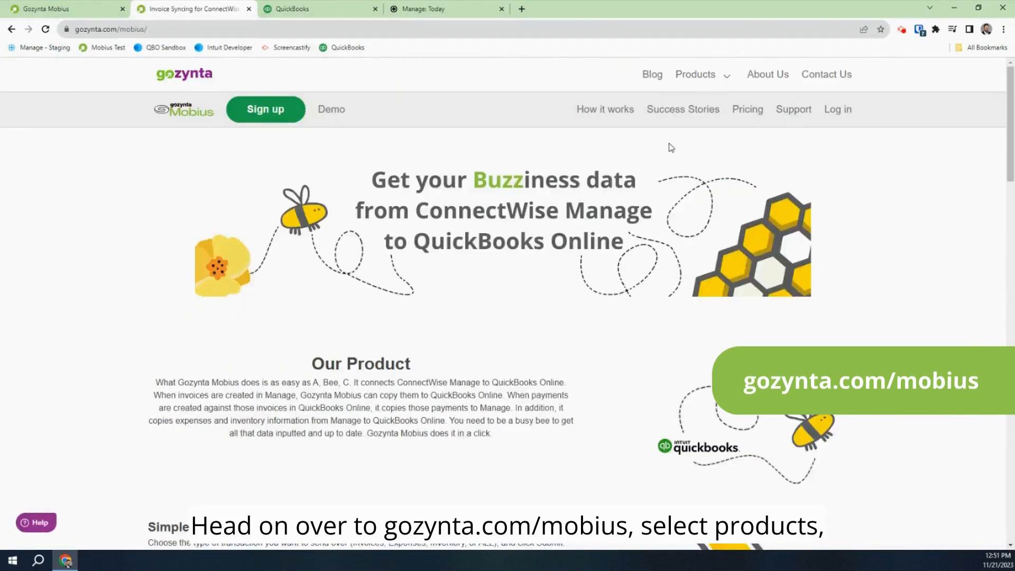
pyautogui.click(698, 75)
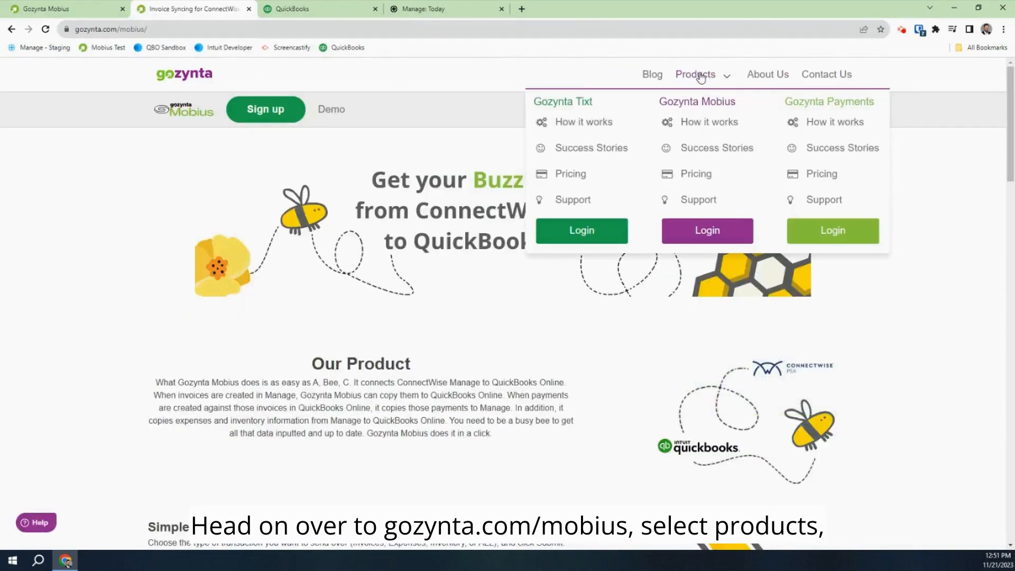
pyautogui.click(696, 175)
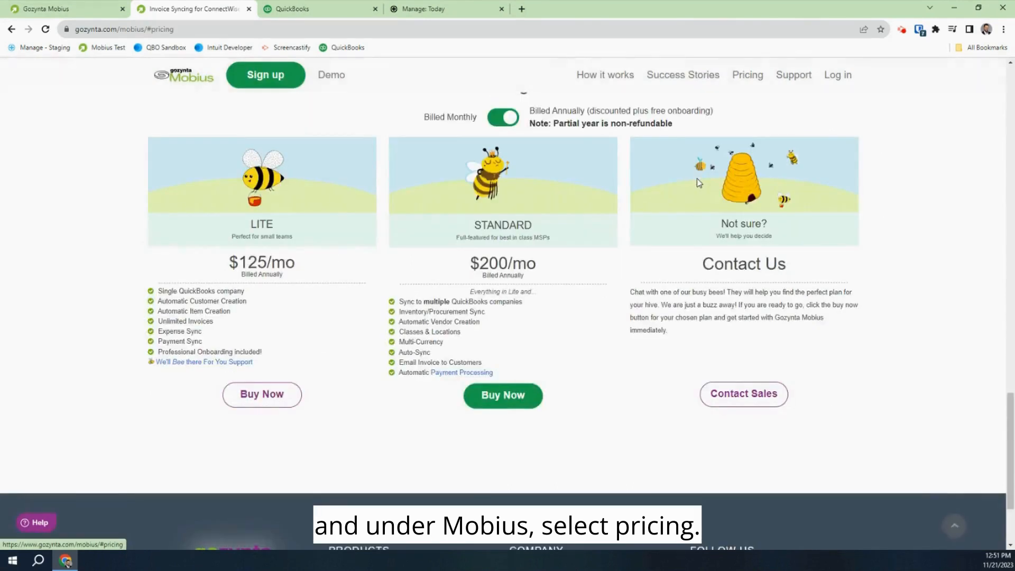